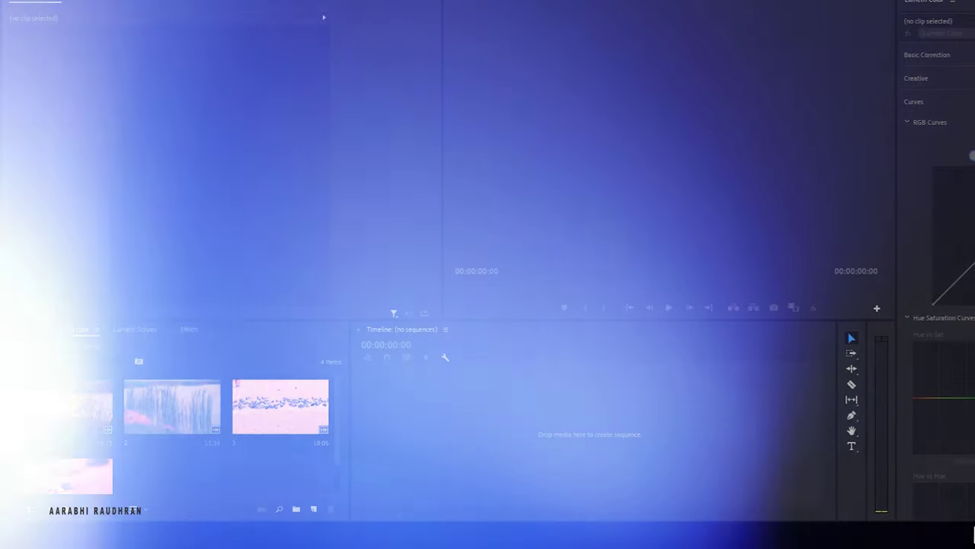
Step: Select clip 2 in the project bin, then clear the bin selection
{"action": "left_click", "coordinate": [72, 421]}
{"action": "left_click", "coordinate": [160, 425]}
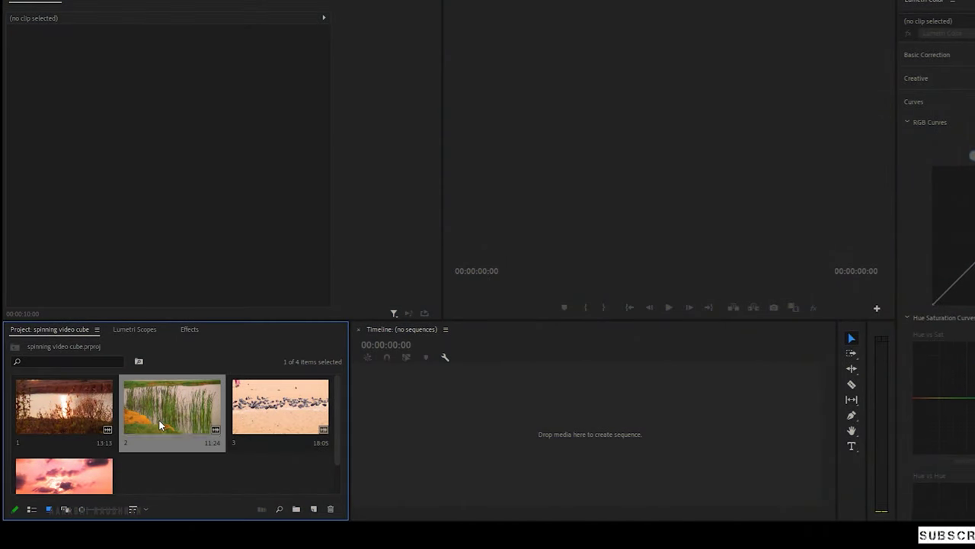
{"action": "left_click", "coordinate": [264, 419]}
{"action": "left_click", "coordinate": [190, 479]}
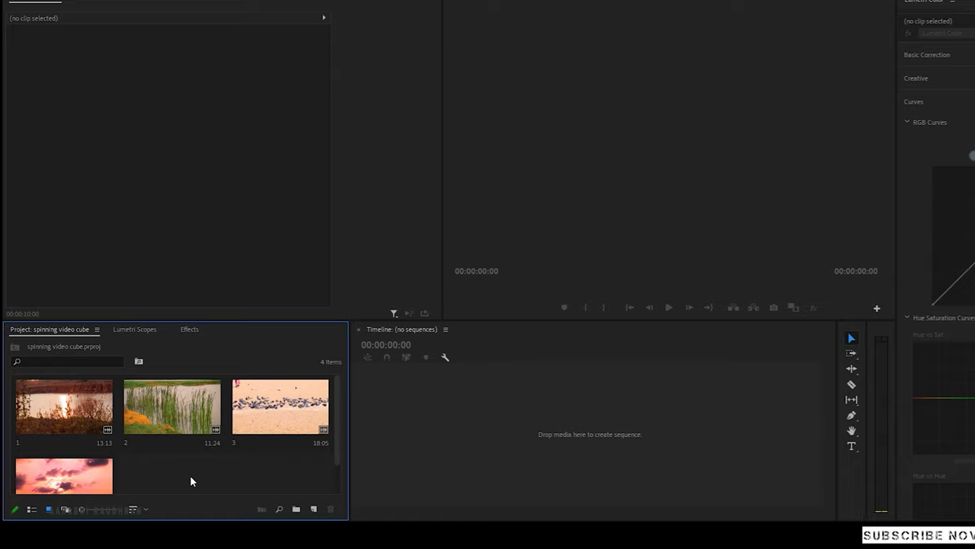
Step: Create sequence v1 from the fhd25fps preset (1920×1080, 25 fps) and drag clip 1 into it
{"action": "right_click", "coordinate": [190, 481]}
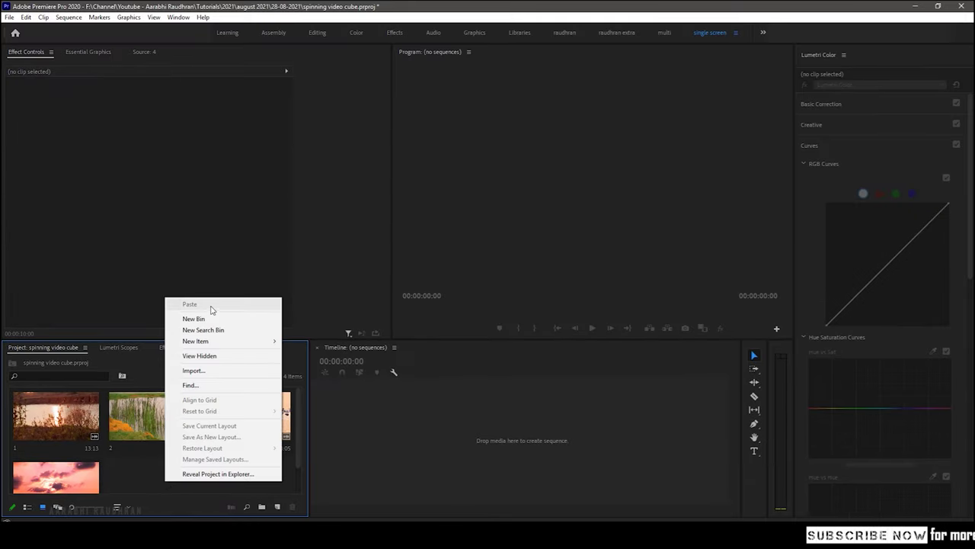
{"action": "mouse_move", "coordinate": [215, 344]}
{"action": "left_click", "coordinate": [308, 340]}
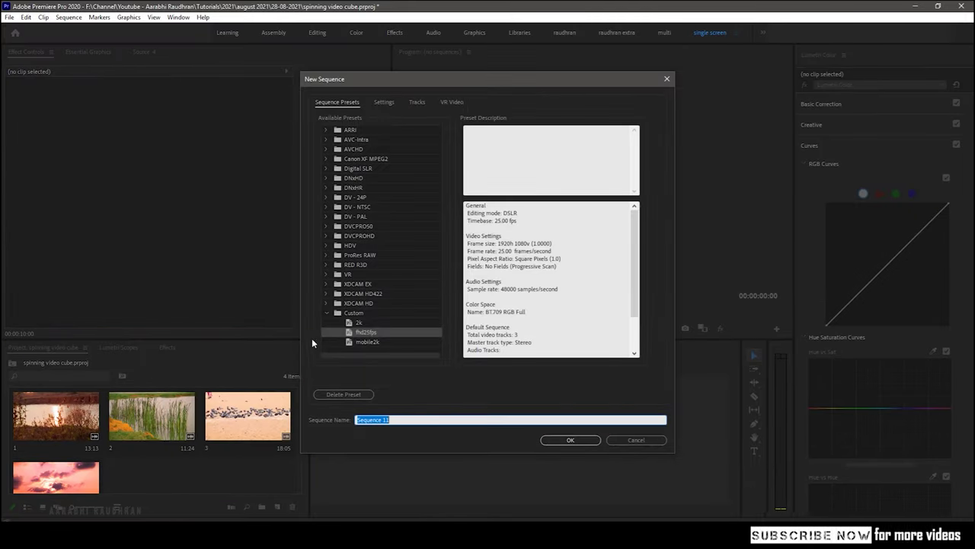
{"action": "left_click", "coordinate": [369, 335]}
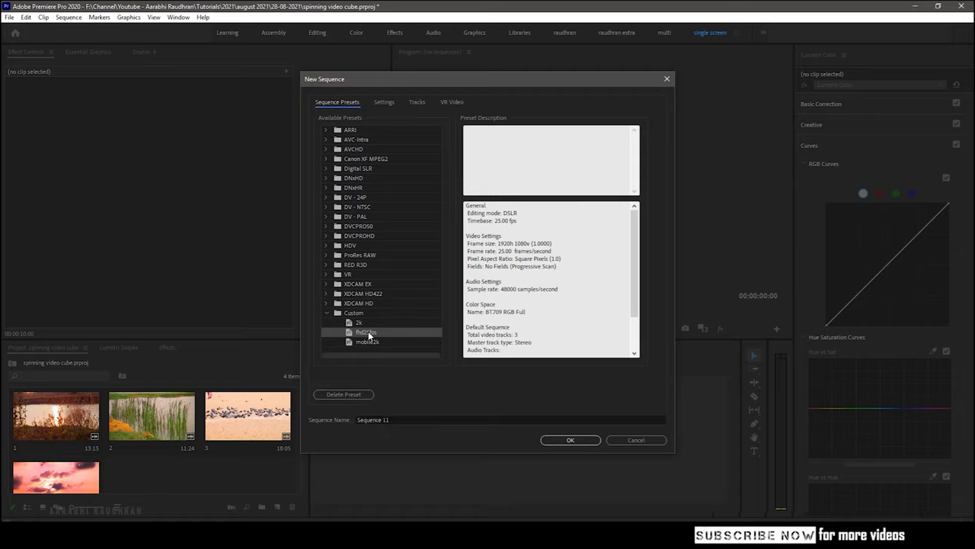
{"action": "left_click", "coordinate": [384, 102]}
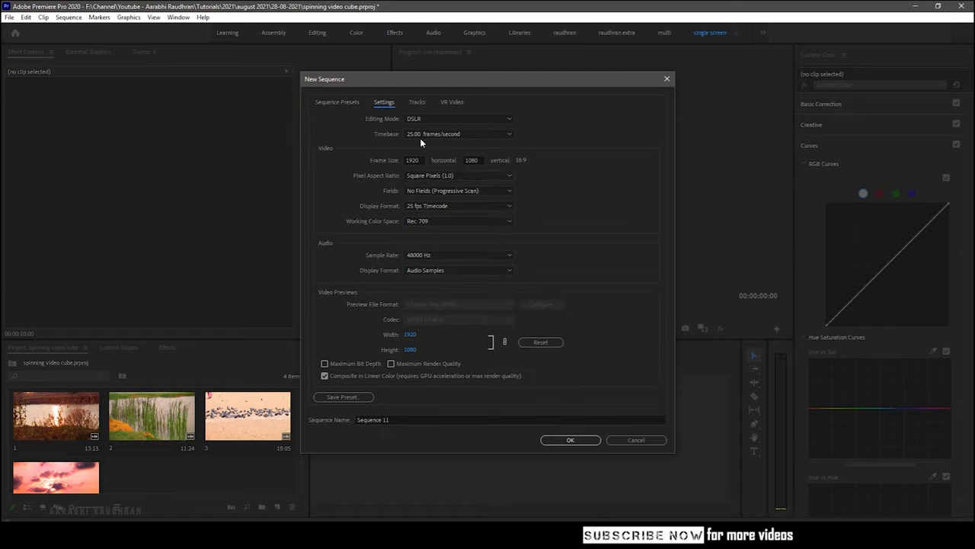
{"action": "left_click", "coordinate": [338, 102]}
{"action": "left_click", "coordinate": [355, 420]}
{"action": "type", "text": "v1"}
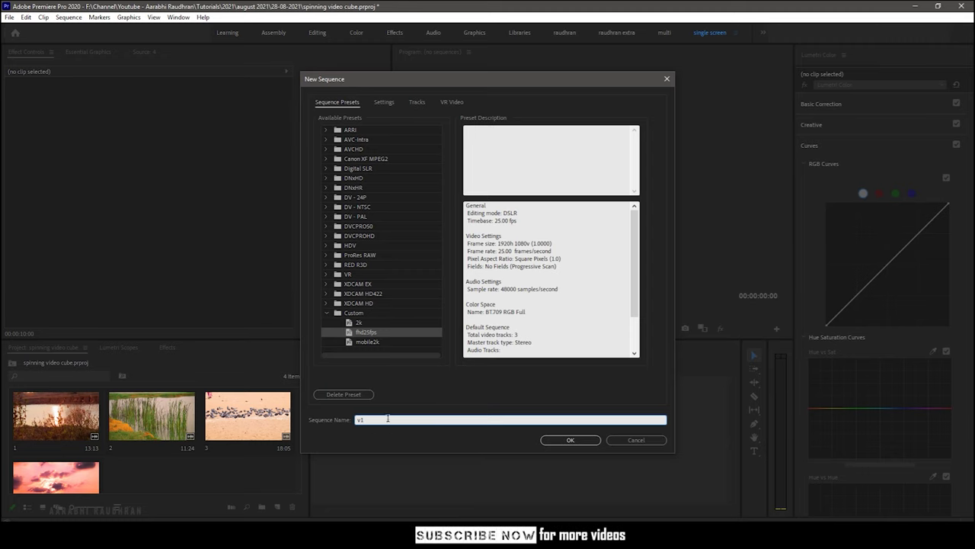
{"action": "left_click", "coordinate": [570, 439]}
{"action": "left_click_drag", "start_coordinate": [81, 394], "coordinate": [527, 450]}
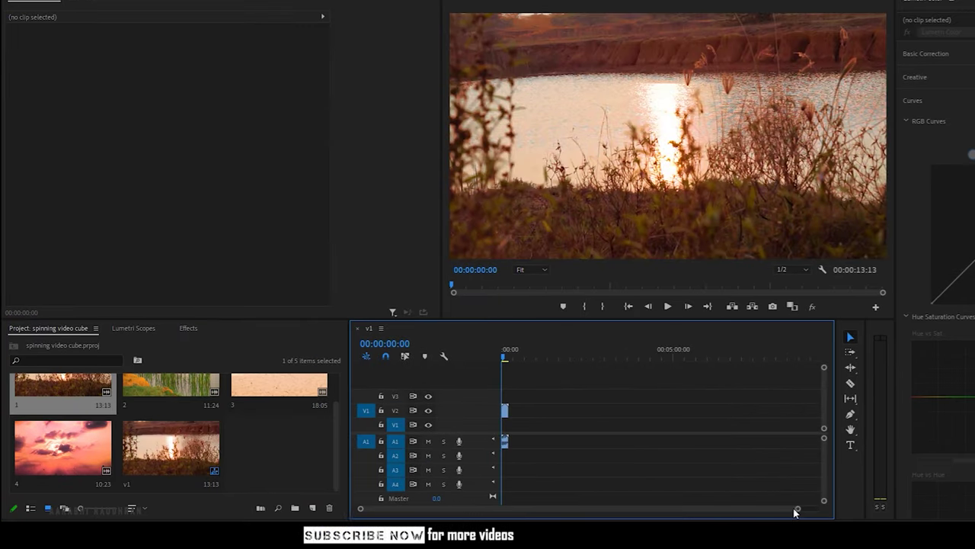
Step: Move clip 1 onto track V1 and razor-cut it at the 10-second mark
{"action": "left_click_drag", "start_coordinate": [793, 509], "coordinate": [427, 509]}
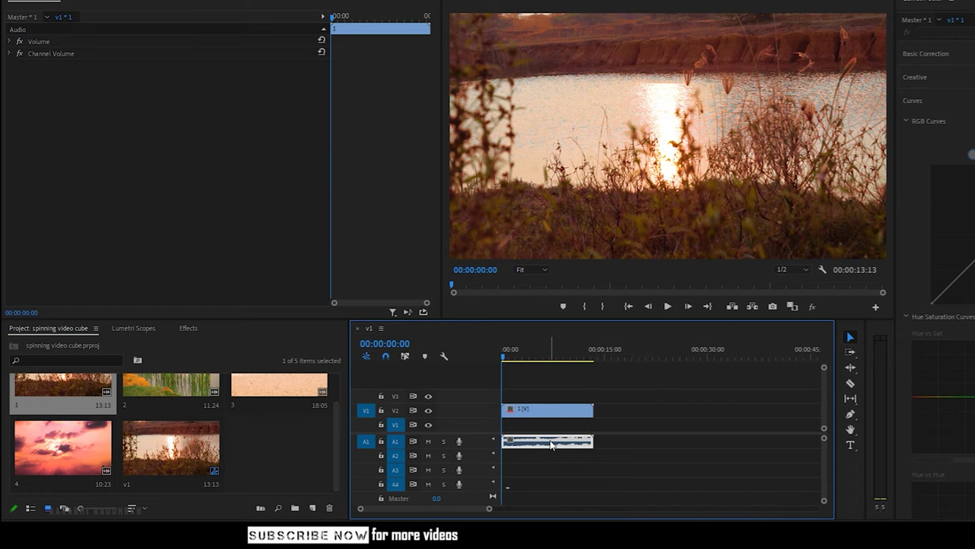
{"action": "left_click_drag", "start_coordinate": [535, 410], "coordinate": [535, 425]}
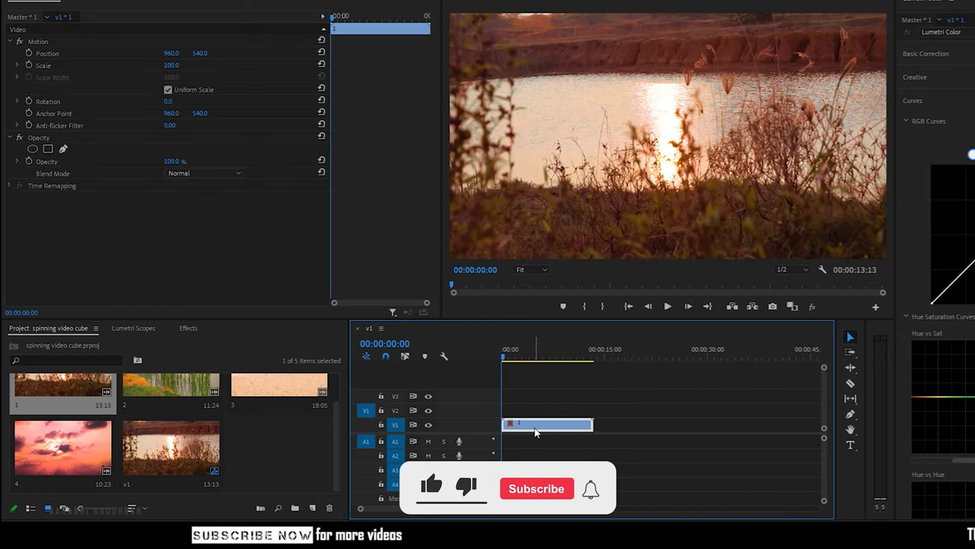
{"action": "left_click", "coordinate": [588, 356]}
{"action": "left_click_drag", "start_coordinate": [588, 356], "coordinate": [573, 359]}
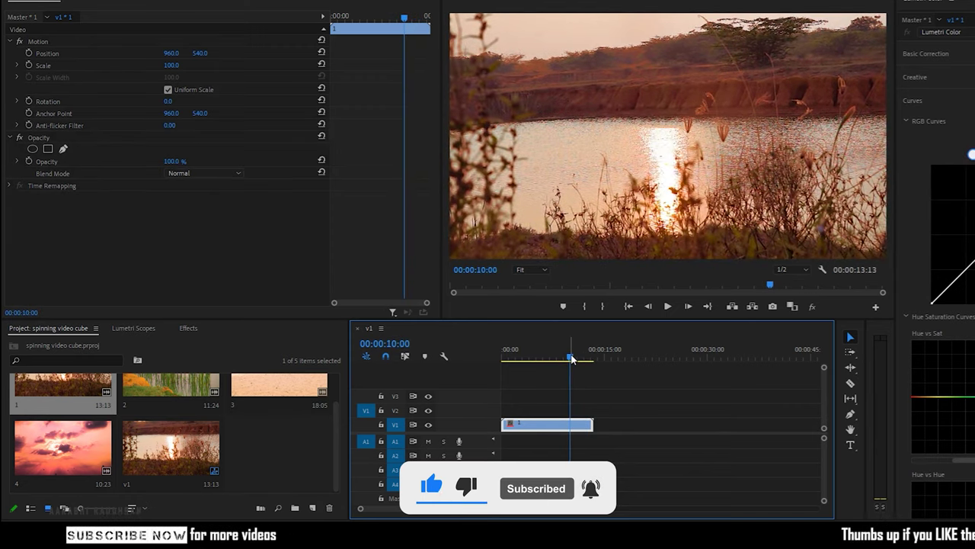
{"action": "left_click", "coordinate": [851, 382]}
{"action": "left_click", "coordinate": [577, 424]}
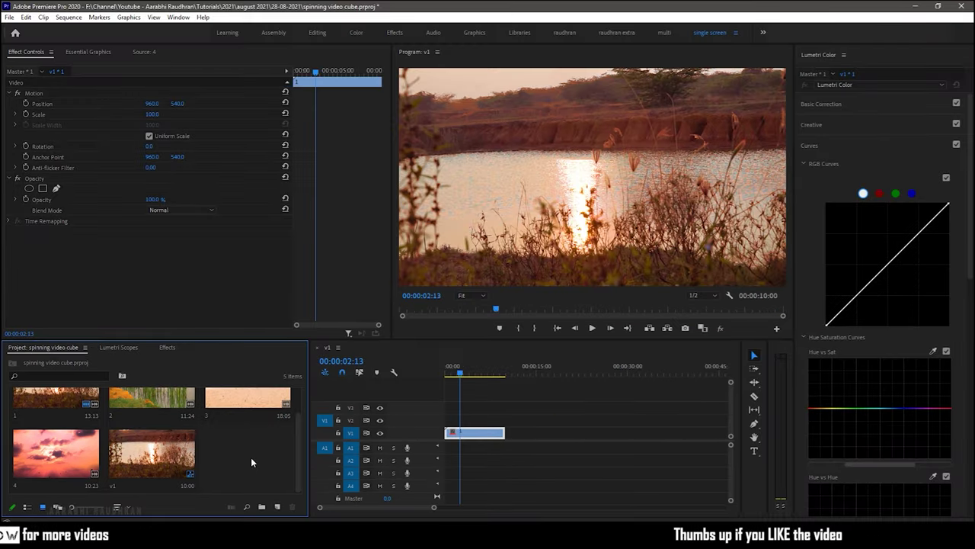
Step: Create an adjustment layer, place it above clip 1 and trim it to clip 1's length
{"action": "right_click", "coordinate": [251, 457]}
{"action": "mouse_move", "coordinate": [300, 324]}
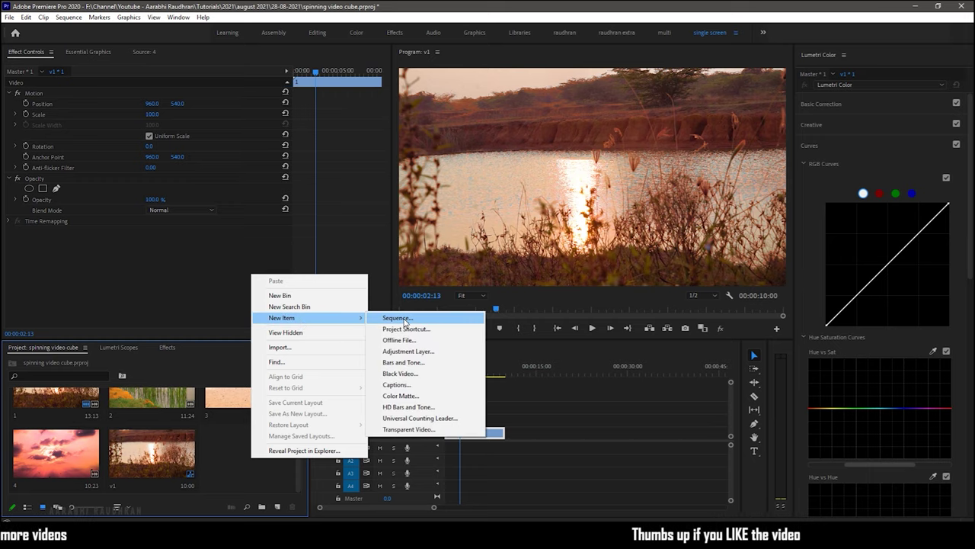
{"action": "left_click", "coordinate": [408, 350]}
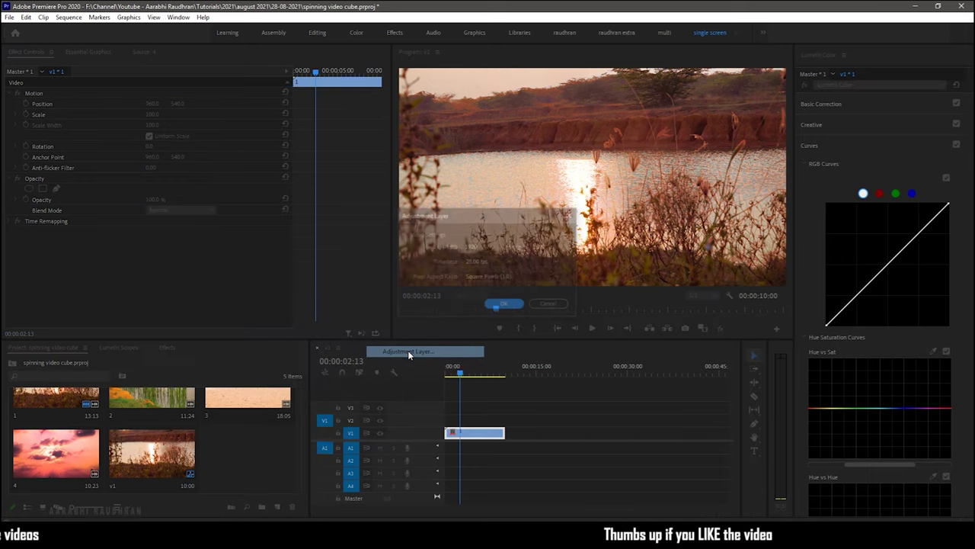
{"action": "left_click", "coordinate": [506, 305]}
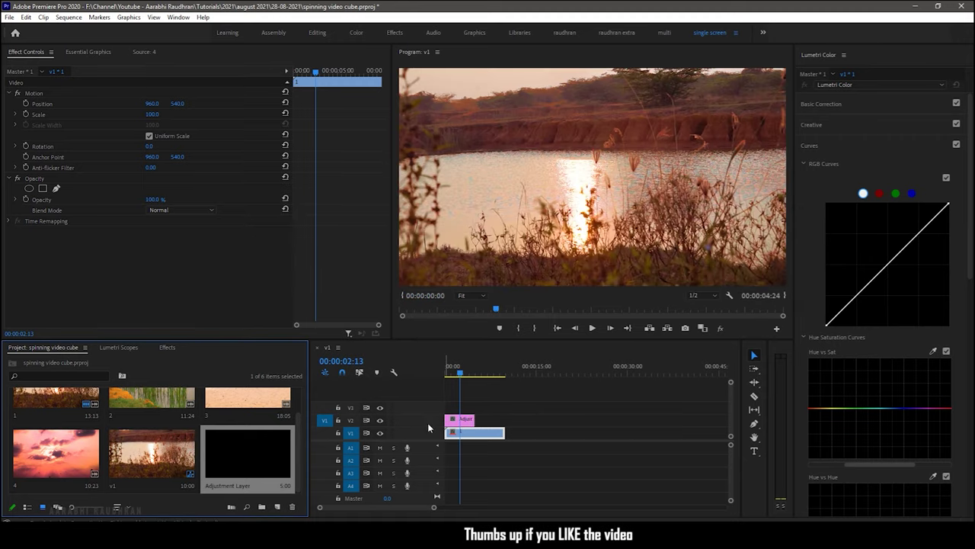
{"action": "left_click_drag", "start_coordinate": [397, 430], "coordinate": [504, 419]}
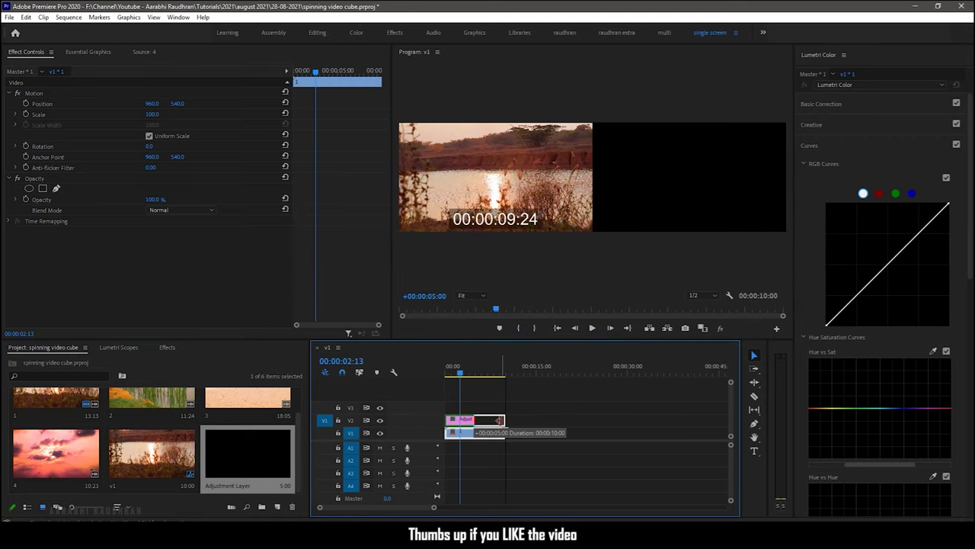
{"action": "left_click", "coordinate": [167, 347]}
Step: Apply Corner Pin to the adjustment layer and set the playhead to 5 seconds
{"action": "type", "text": "corner"}
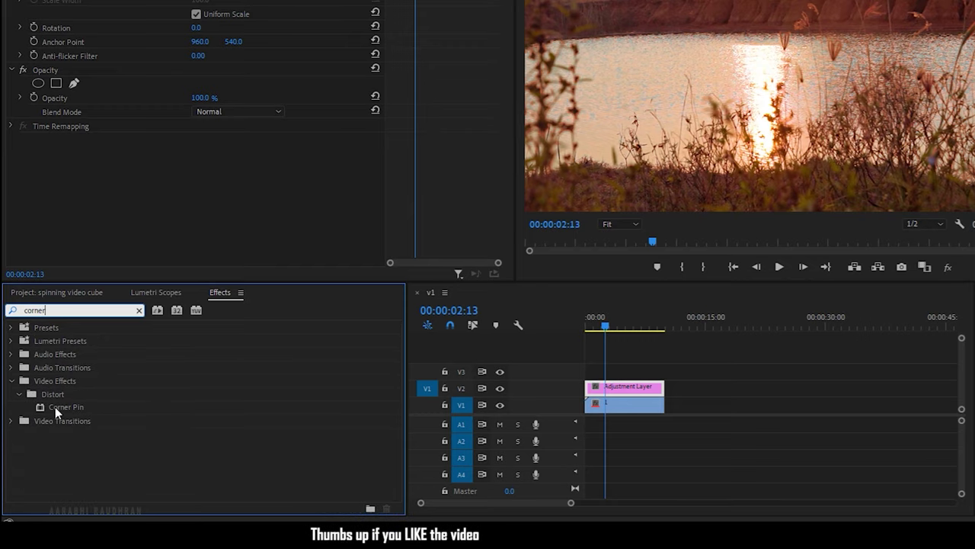
{"action": "left_click_drag", "start_coordinate": [55, 409], "coordinate": [485, 403]}
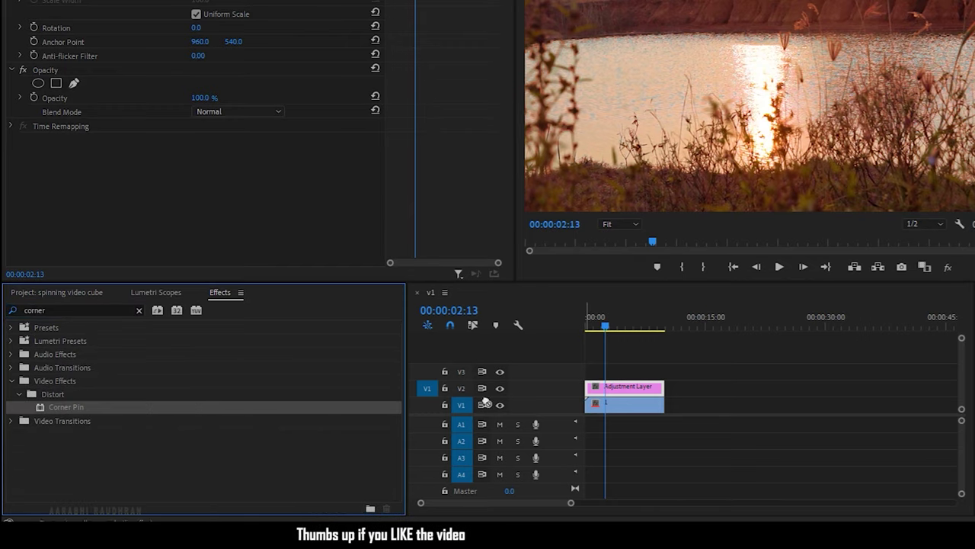
{"action": "left_click_drag", "start_coordinate": [596, 390], "coordinate": [597, 390]}
{"action": "left_click_drag", "start_coordinate": [605, 326], "coordinate": [623, 324]}
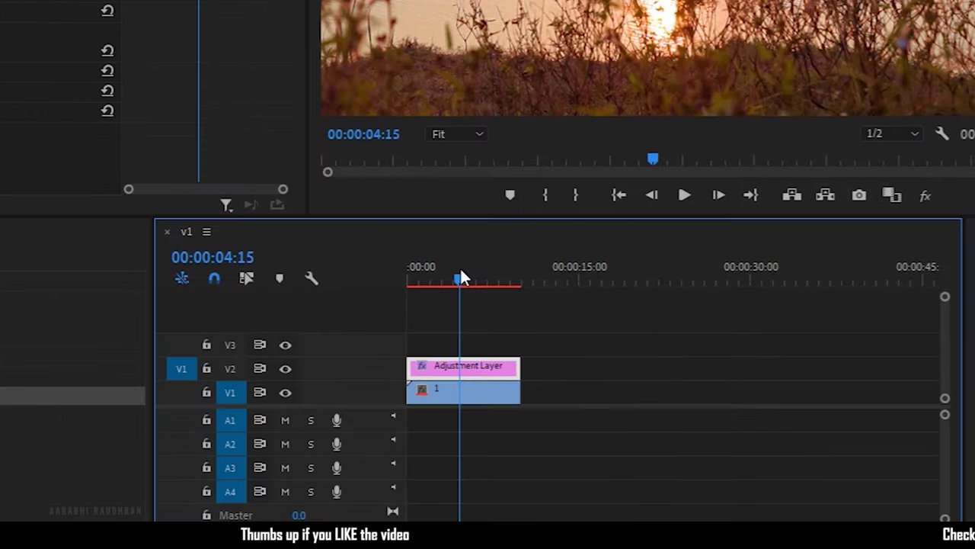
{"action": "left_click_drag", "start_coordinate": [461, 275], "coordinate": [464, 276]}
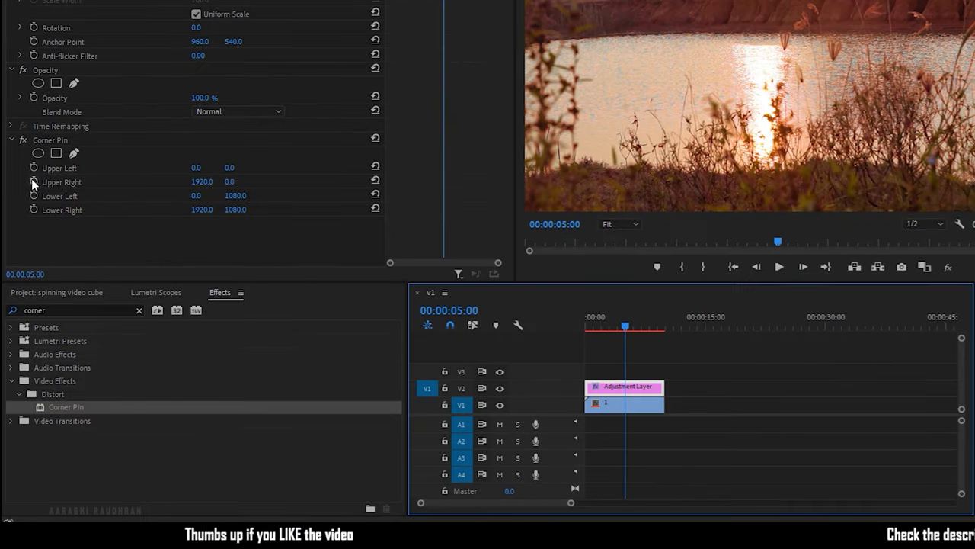
Step: Keyframe all four Corner Pin corners, setting Upper Right Y to 100 and editing Lower Right Y at the start
{"action": "left_click", "coordinate": [34, 167]}
{"action": "left_click", "coordinate": [34, 181]}
{"action": "left_click", "coordinate": [34, 196]}
{"action": "left_click", "coordinate": [33, 209]}
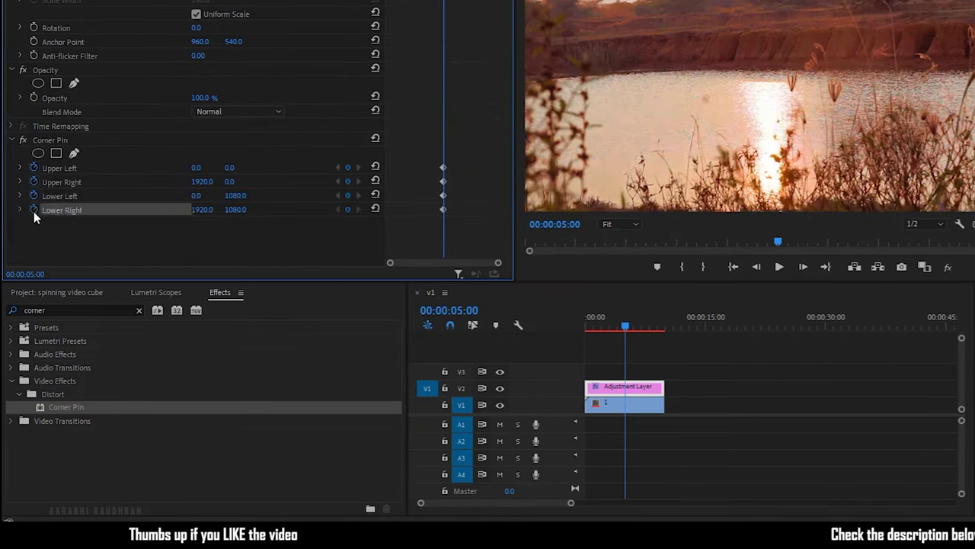
{"action": "key", "text": "Home"}
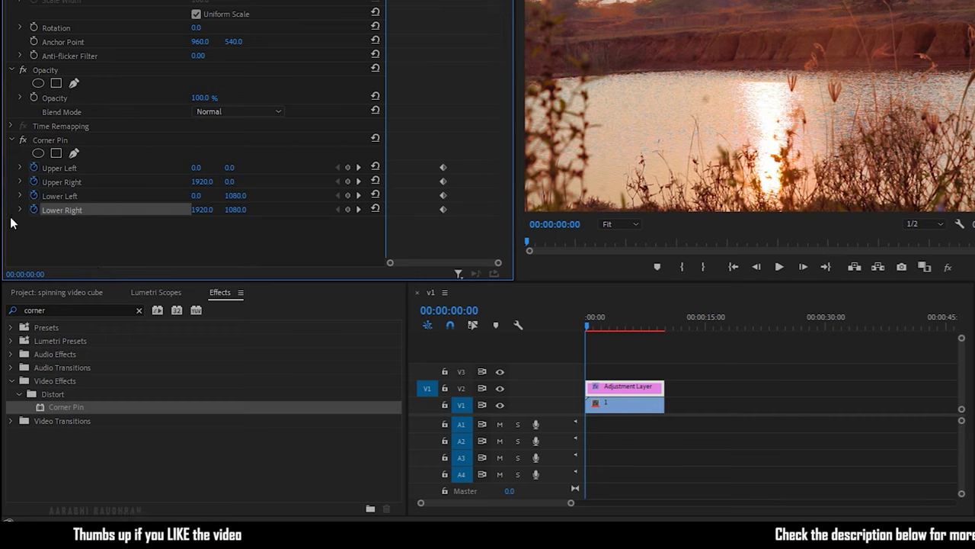
{"action": "left_click", "coordinate": [231, 182]}
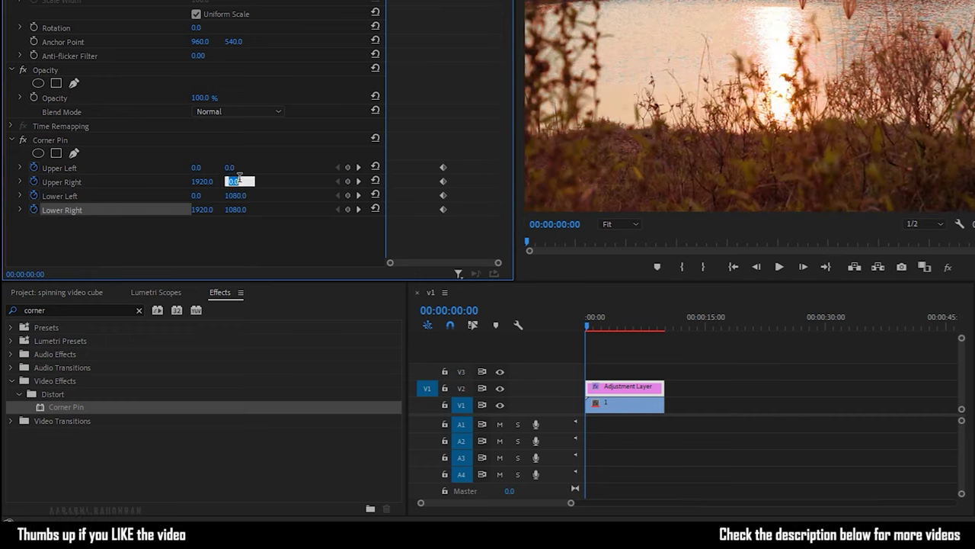
{"action": "type", "text": "100"}
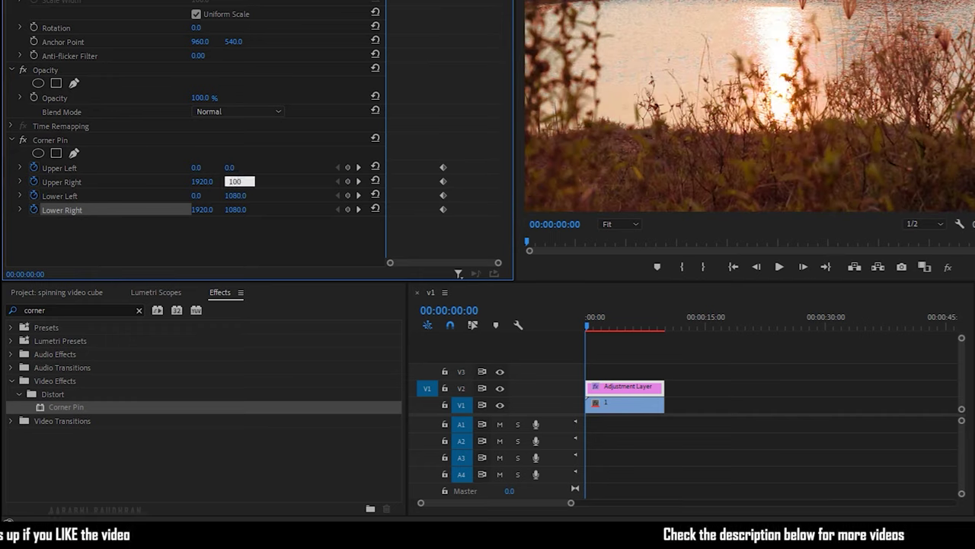
{"action": "left_click", "coordinate": [238, 209]}
{"action": "type", "text": "9"}
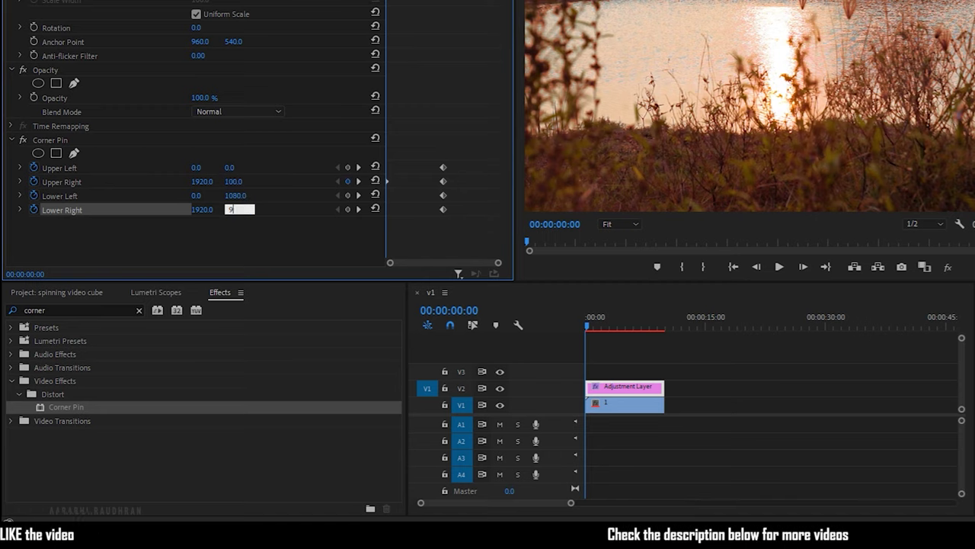
{"action": "type", "text": "80"}
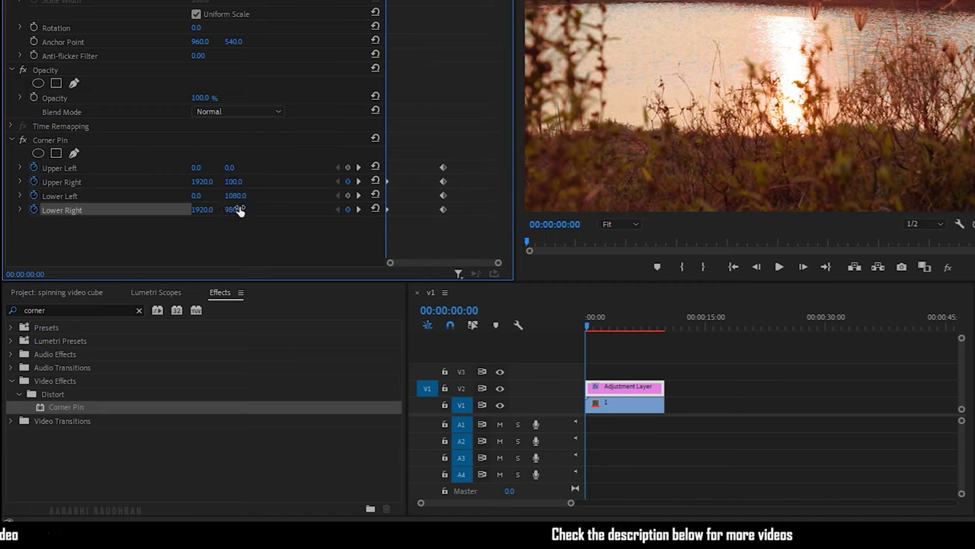
Step: At 00:00:10:00, set Corner Pin Upper Left Y to 100 and Lower Left Y to 980
{"action": "left_click", "coordinate": [358, 210]}
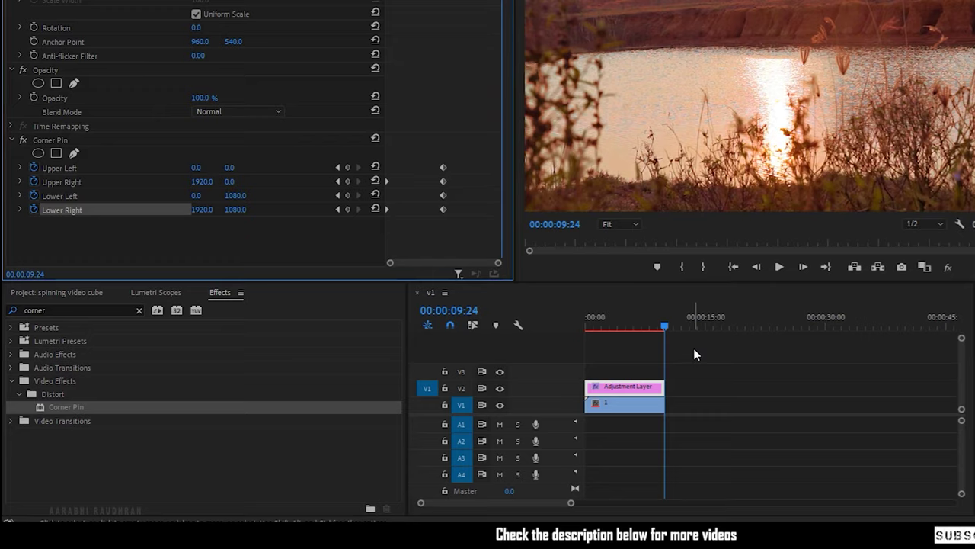
{"action": "key", "text": "Right"}
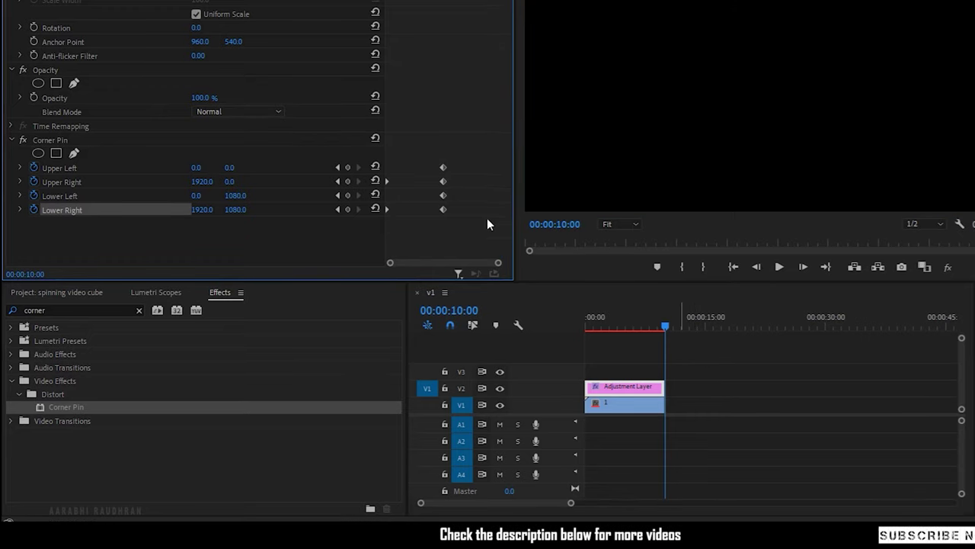
{"action": "left_click", "coordinate": [229, 167]}
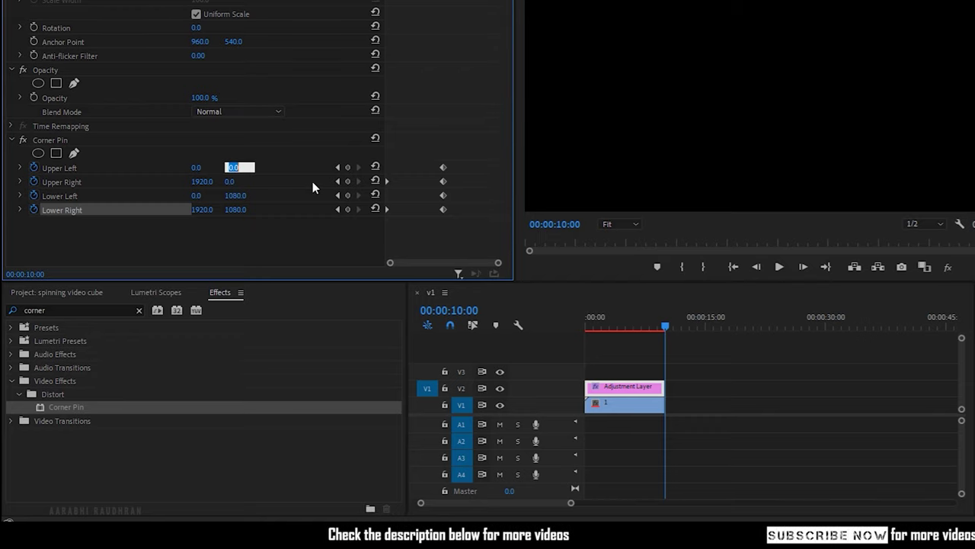
{"action": "type", "text": "100"}
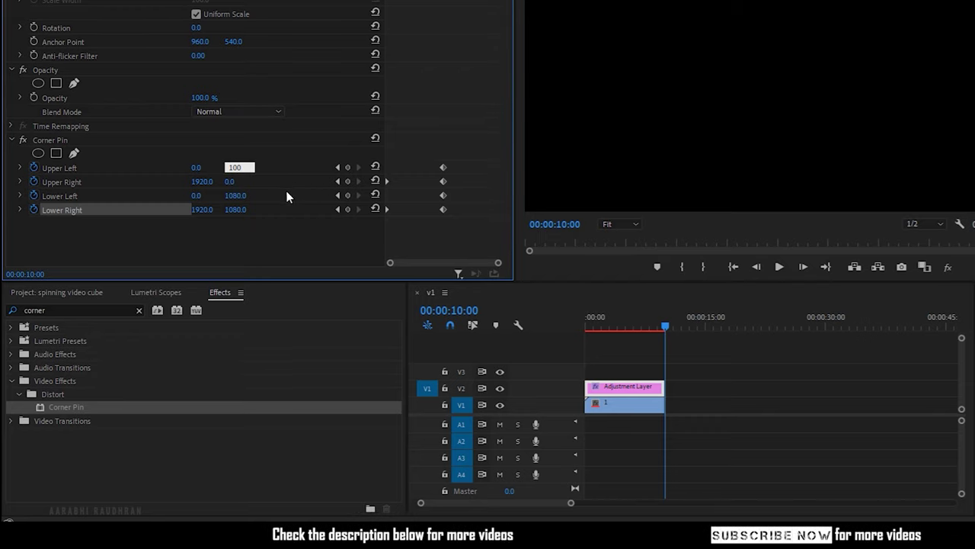
{"action": "left_click", "coordinate": [235, 195]}
{"action": "type", "text": "980"}
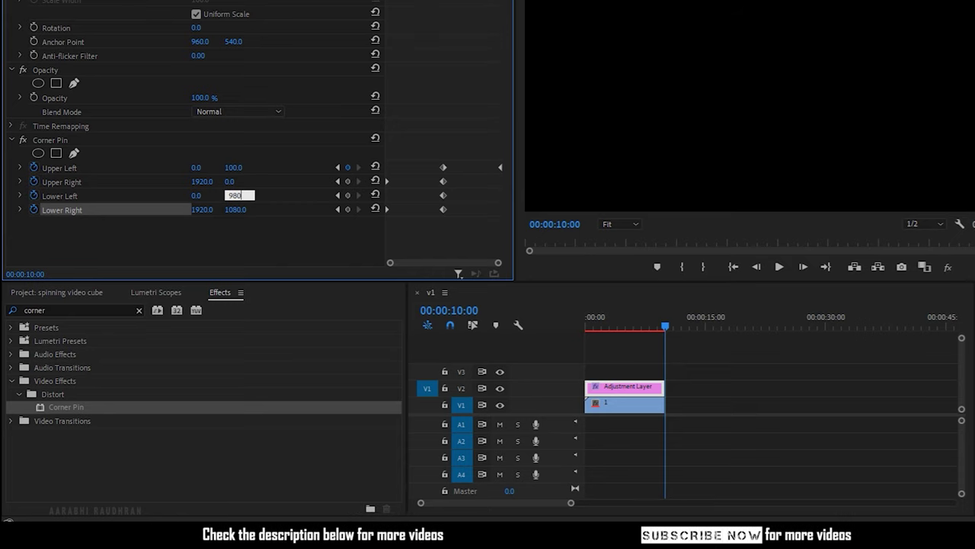
{"action": "key", "text": "Return"}
Step: Search for Brightness & Contrast and apply it to the adjustment layer
{"action": "left_click", "coordinate": [75, 309]}
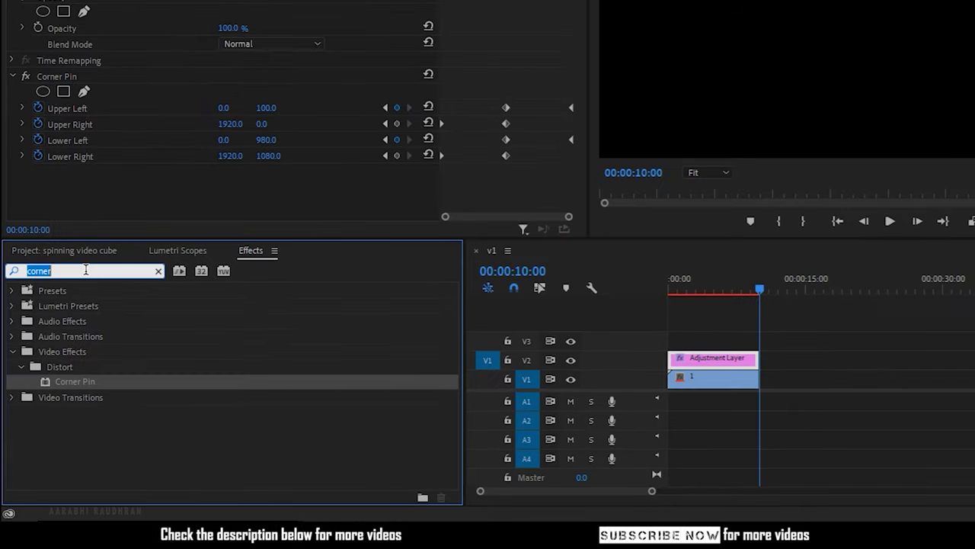
{"action": "type", "text": "bright"}
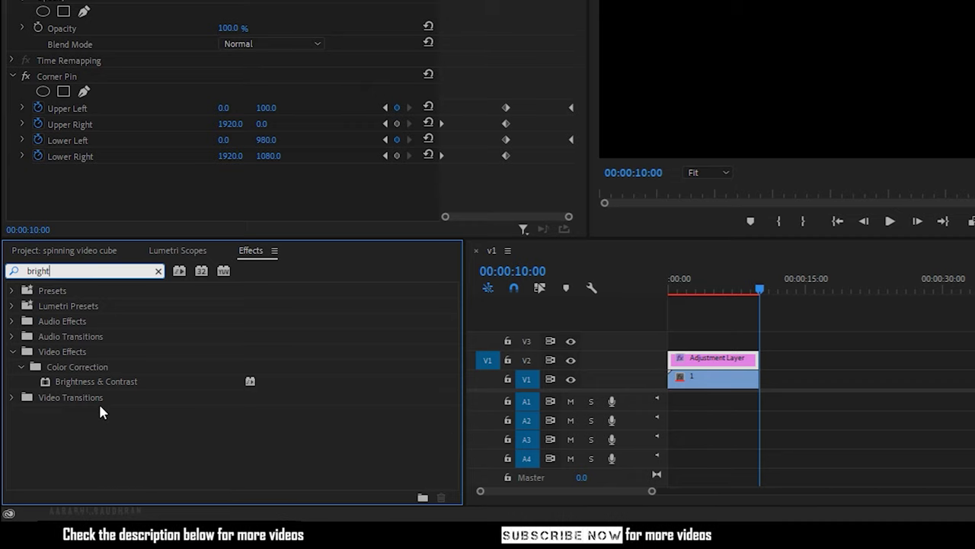
{"action": "mouse_move", "coordinate": [99, 381]}
{"action": "left_mouse_down"}
{"action": "mouse_move", "coordinate": [485, 377]}
{"action": "mouse_move", "coordinate": [723, 358]}
{"action": "left_mouse_up"}
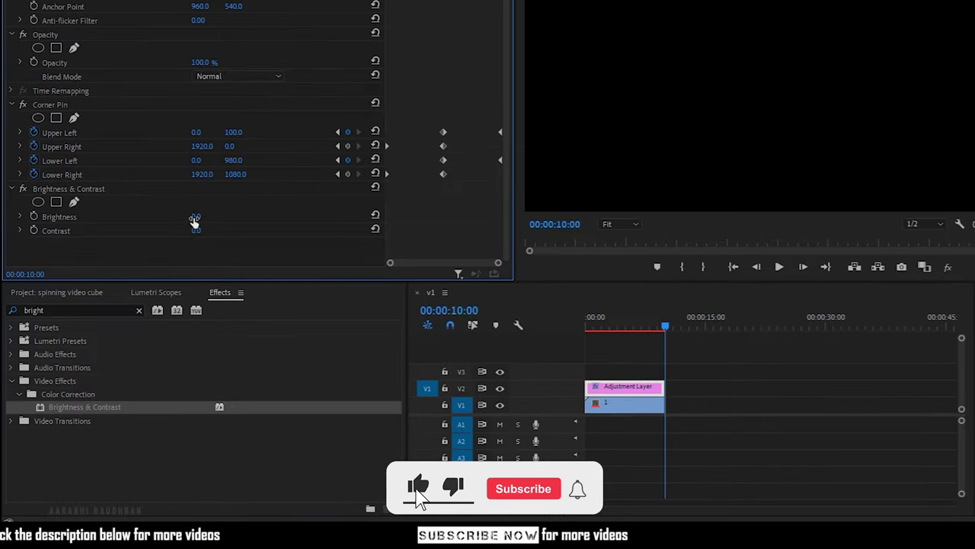
Step: Keyframe Brightness at 100 at the end, 0 at 5 seconds, and -100 at the start
{"action": "left_click", "coordinate": [195, 218]}
{"action": "type", "text": "1"}
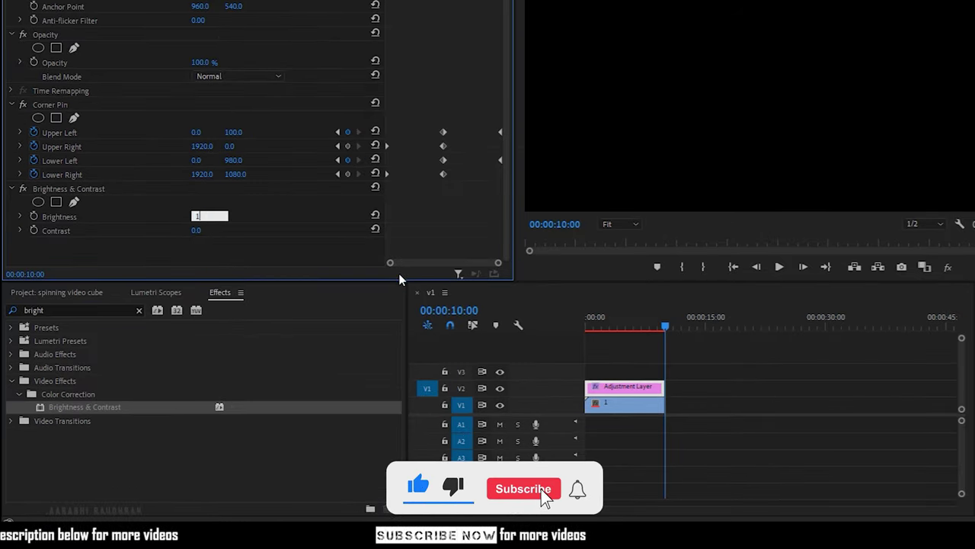
{"action": "type", "text": "00"}
{"action": "key", "text": "Return"}
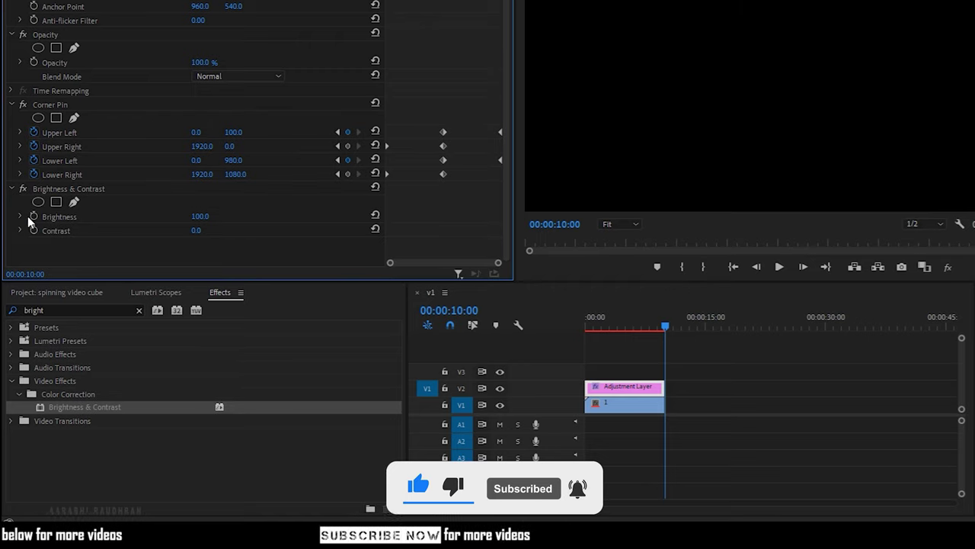
{"action": "left_click", "coordinate": [33, 217]}
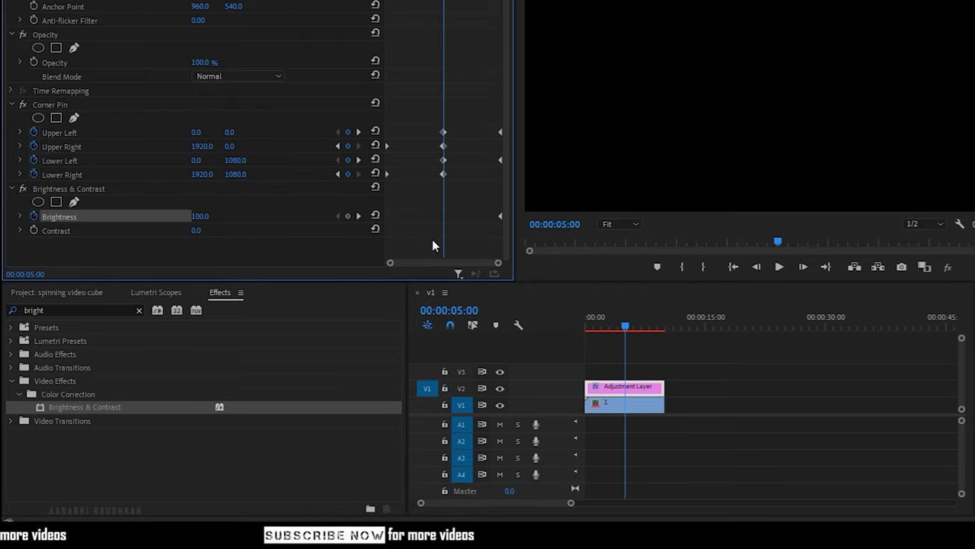
{"action": "type", "text": "0"}
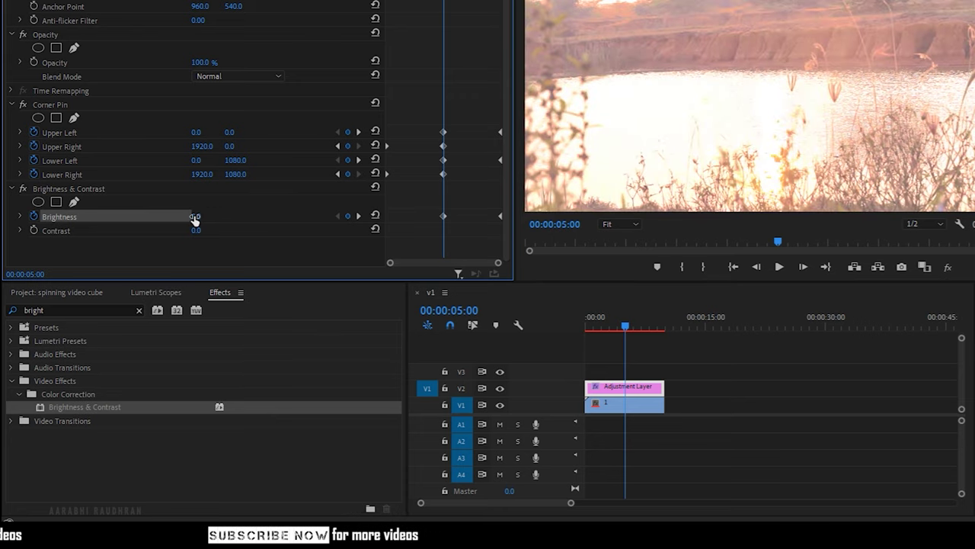
{"action": "left_click", "coordinate": [337, 174]}
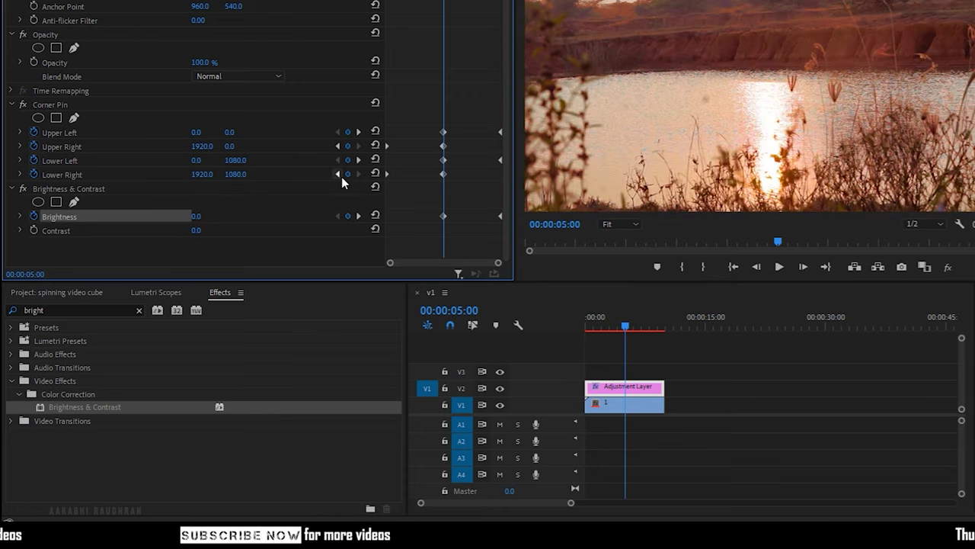
{"action": "left_click", "coordinate": [210, 215]}
{"action": "type", "text": "-100"}
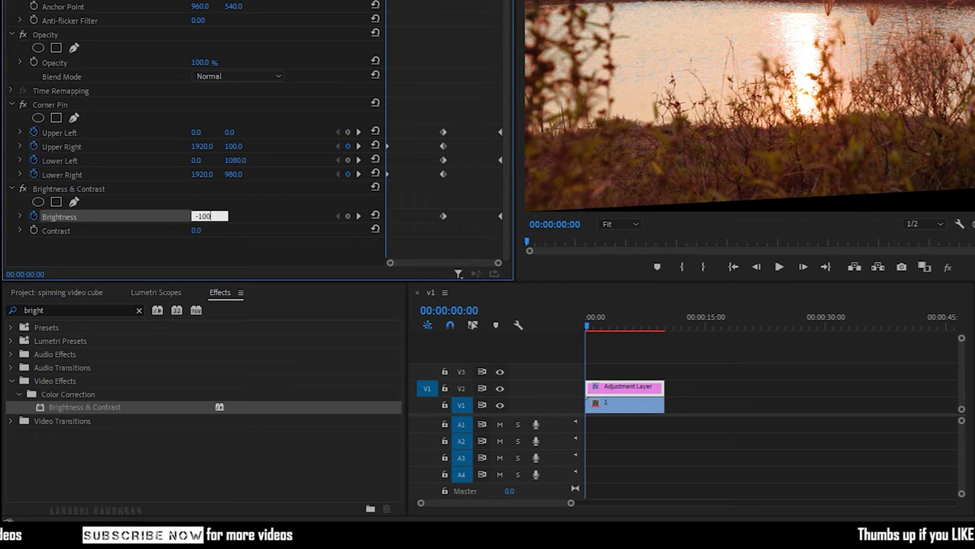
{"action": "key", "text": "Return"}
Step: Apply Transform, turn off Uniform Scale, and enable keyframes for Position and Scale Width
{"action": "key", "text": "End"}
{"action": "left_click", "coordinate": [76, 311]}
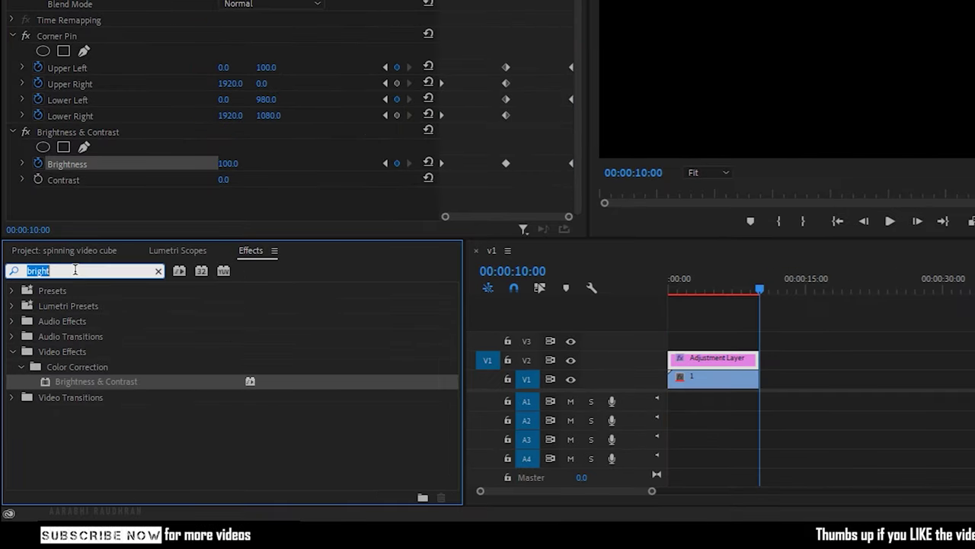
{"action": "type", "text": "transfor"}
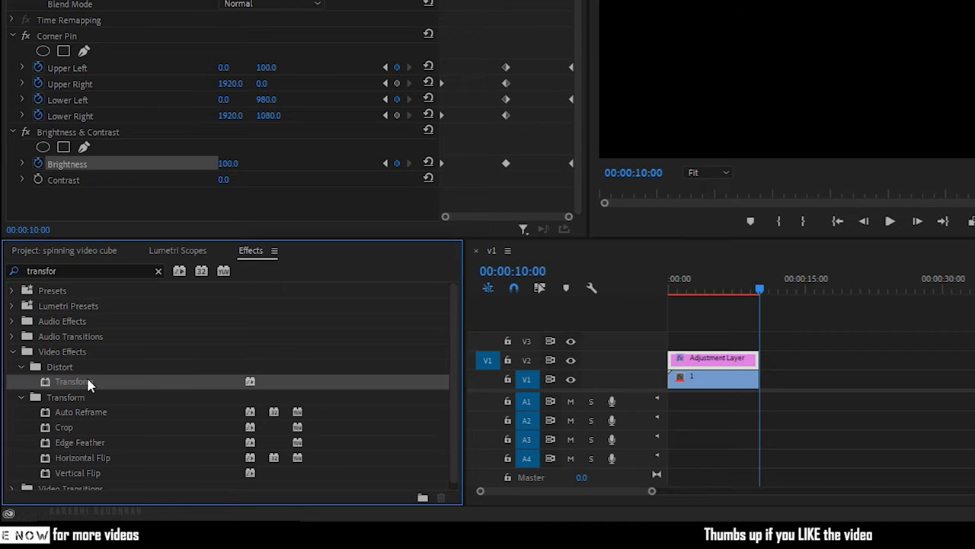
{"action": "left_click_drag", "start_coordinate": [99, 385], "coordinate": [714, 363]}
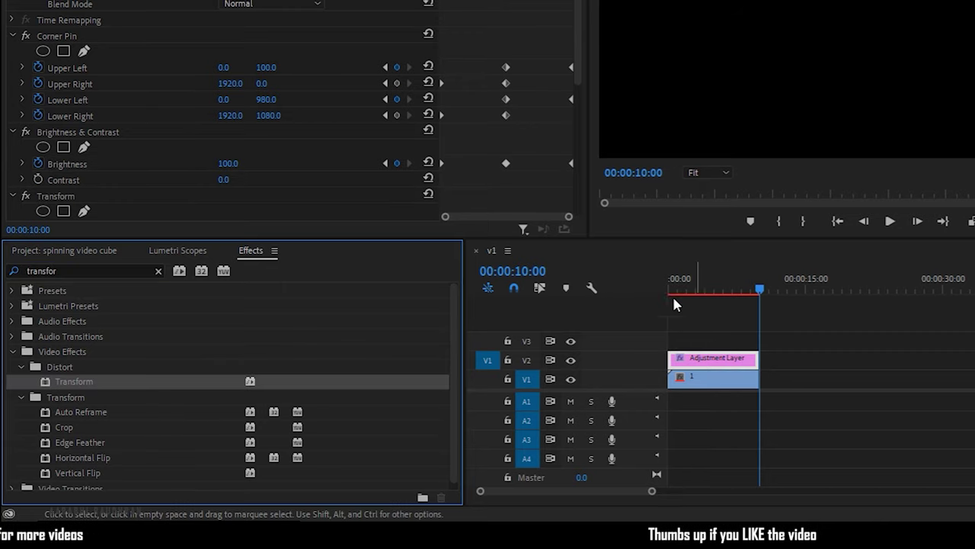
{"action": "scroll", "coordinate": [283, 174], "scroll_direction": "down", "scroll_amount": 3}
{"action": "left_click", "coordinate": [281, 174]}
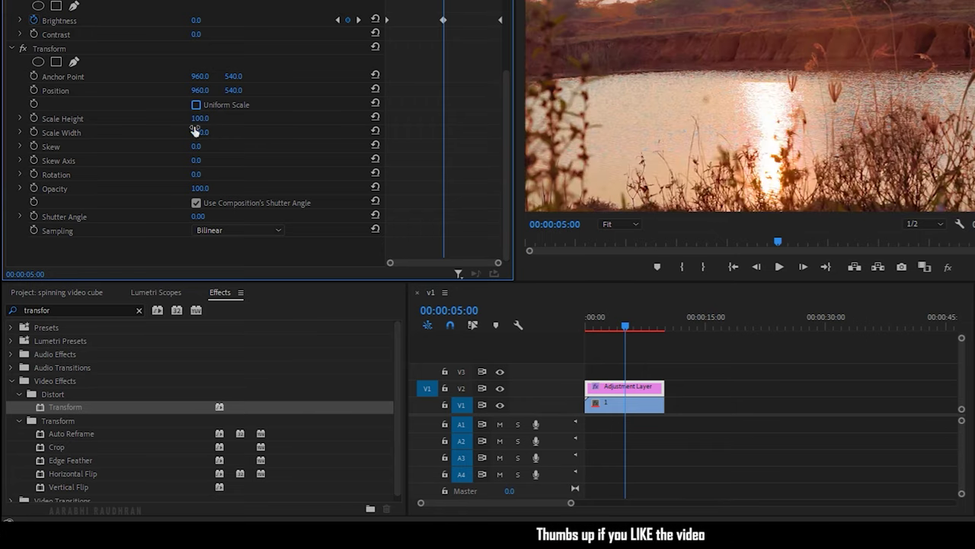
{"action": "left_click", "coordinate": [34, 89]}
{"action": "left_click", "coordinate": [33, 132]}
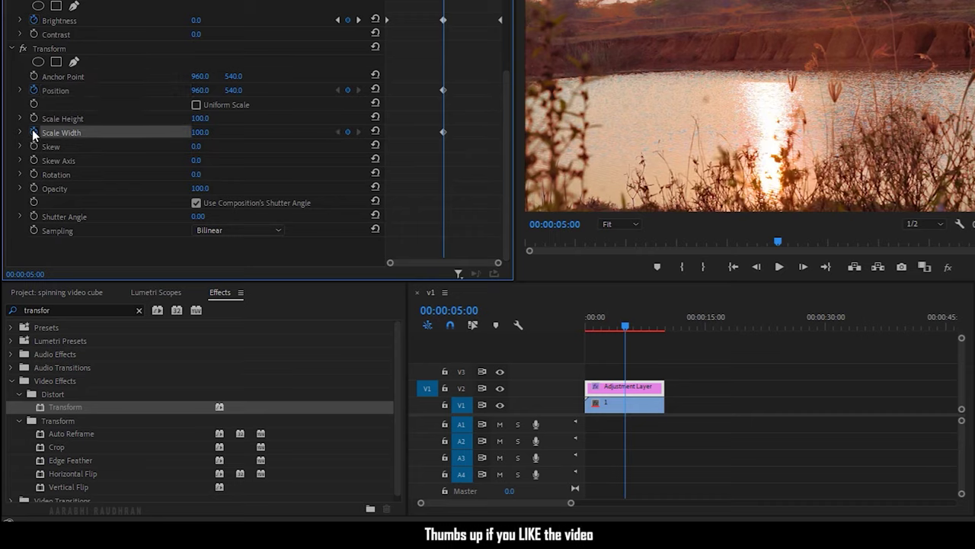
Step: Set Position X 0 and Scale Width 0 at the end, and Position X 1920 at the start
{"action": "key", "text": "Down"}
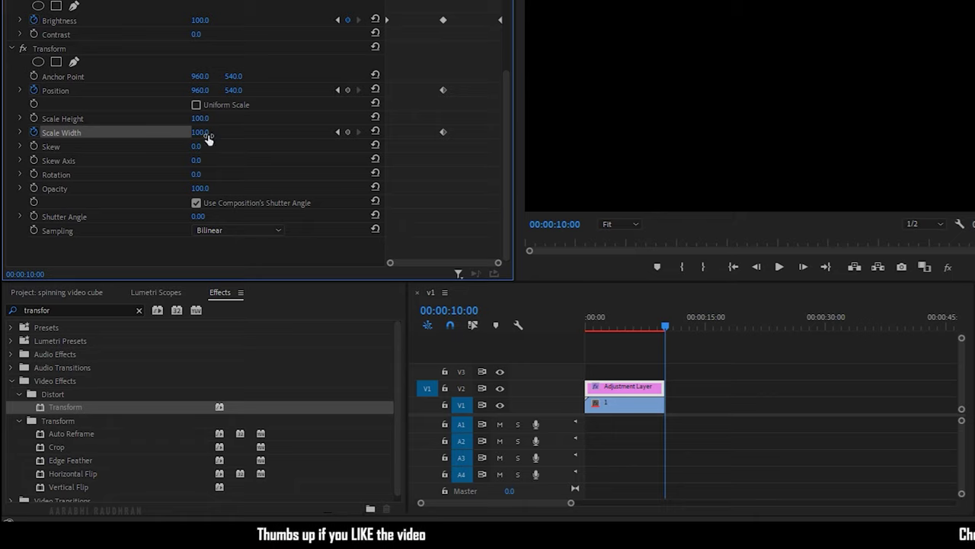
{"action": "left_click", "coordinate": [196, 91]}
{"action": "type", "text": "0"}
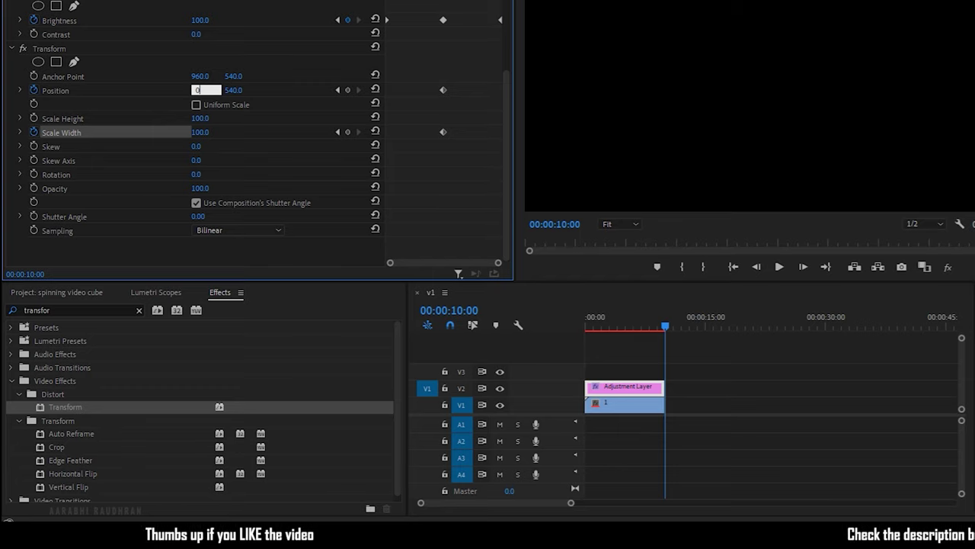
{"action": "left_click", "coordinate": [204, 132]}
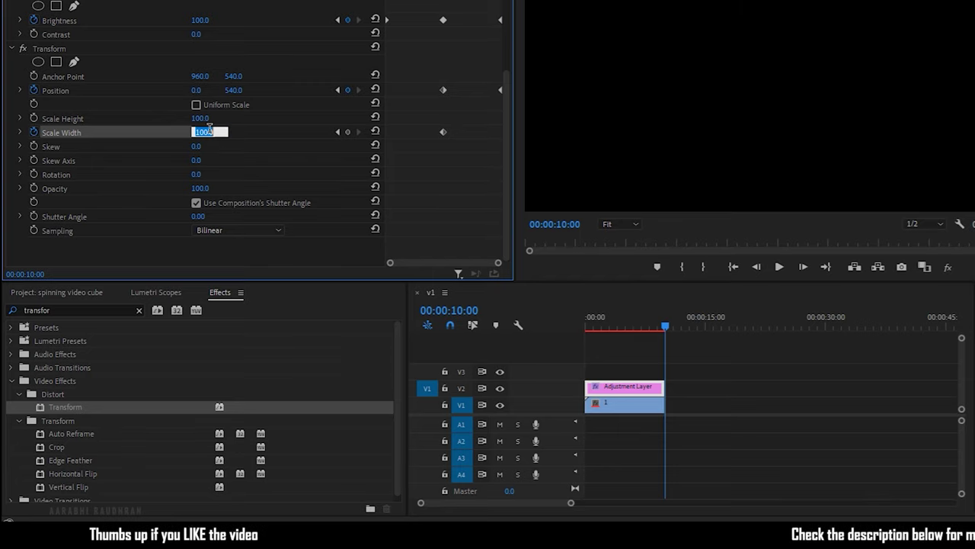
{"action": "type", "text": "0"}
{"action": "key", "text": "Return"}
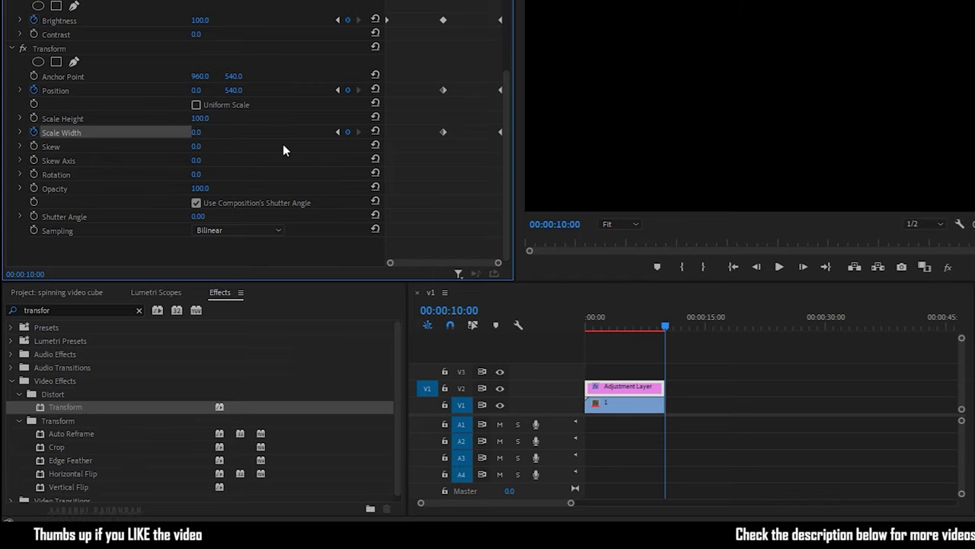
{"action": "key", "text": "Home"}
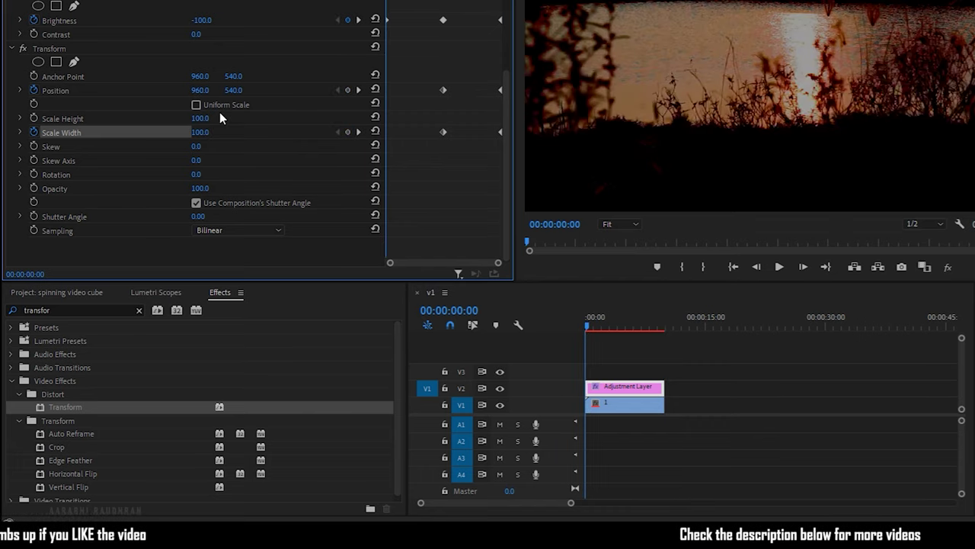
{"action": "left_click", "coordinate": [200, 91]}
{"action": "type", "text": "1"}
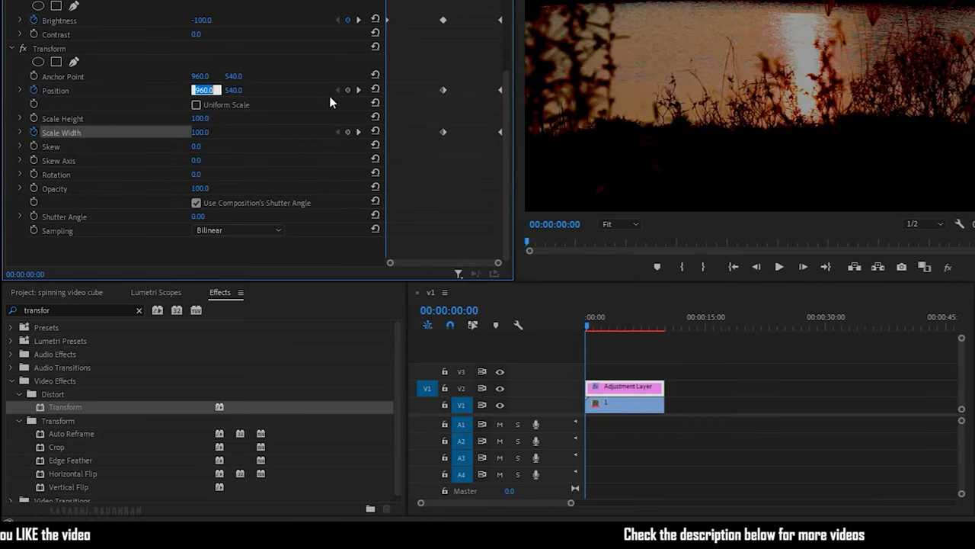
{"action": "type", "text": "920"}
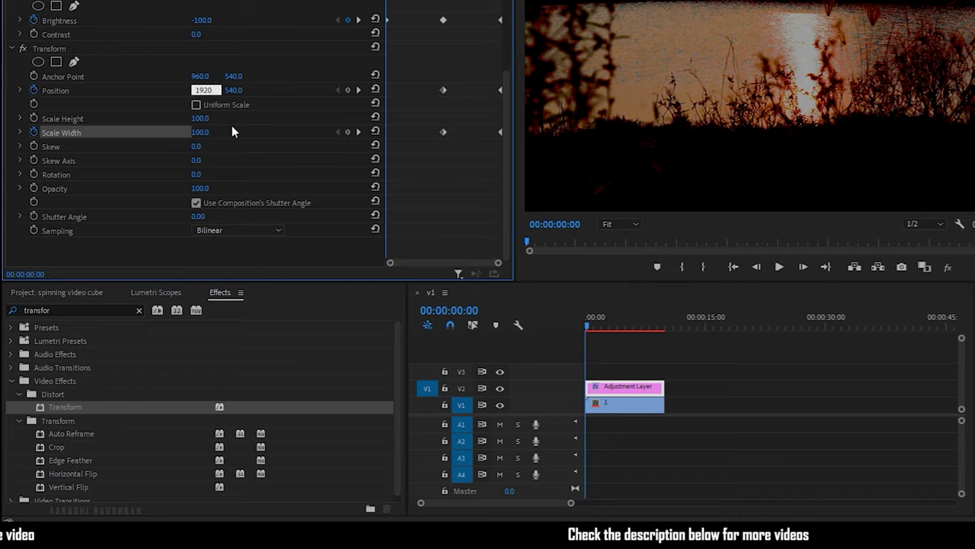
{"action": "left_click", "coordinate": [206, 131]}
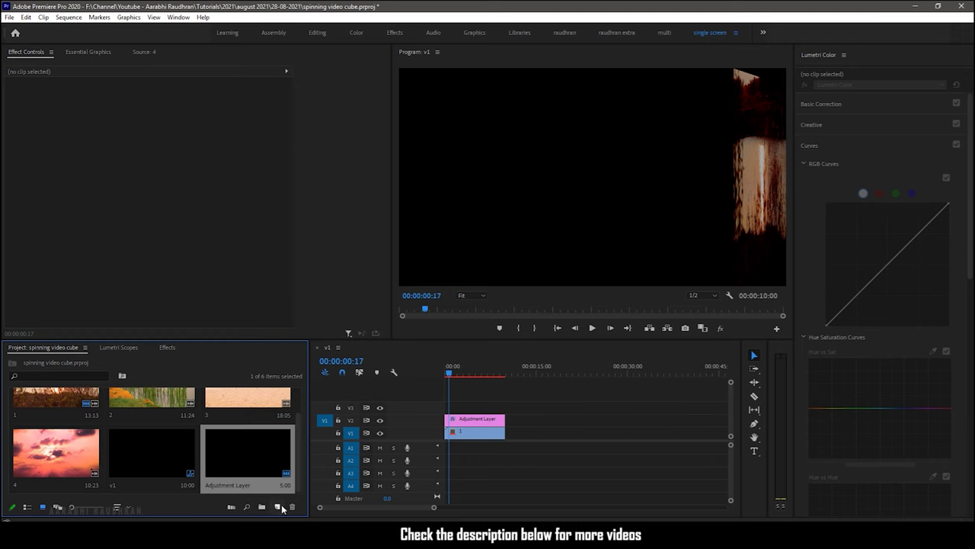
Step: Create a sequence named v2 from the Custom fhd25fps preset
{"action": "left_click", "coordinate": [282, 508]}
{"action": "left_click", "coordinate": [302, 380]}
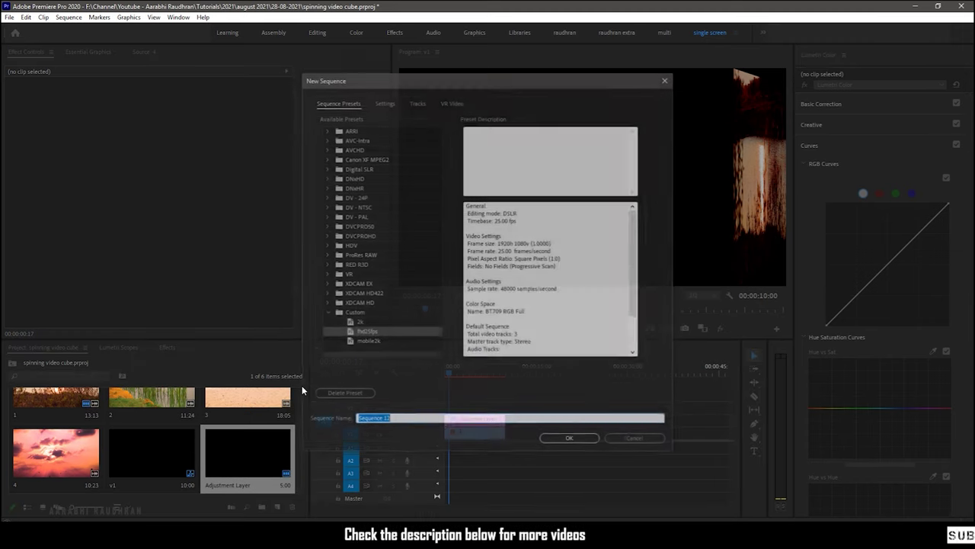
{"action": "left_click", "coordinate": [364, 333]}
{"action": "left_click", "coordinate": [379, 419]}
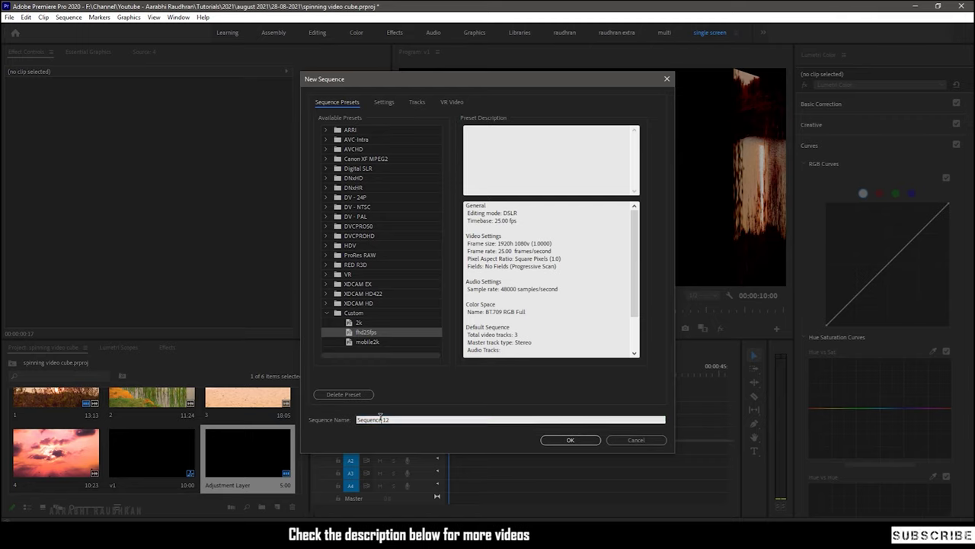
{"action": "type", "text": "v2"}
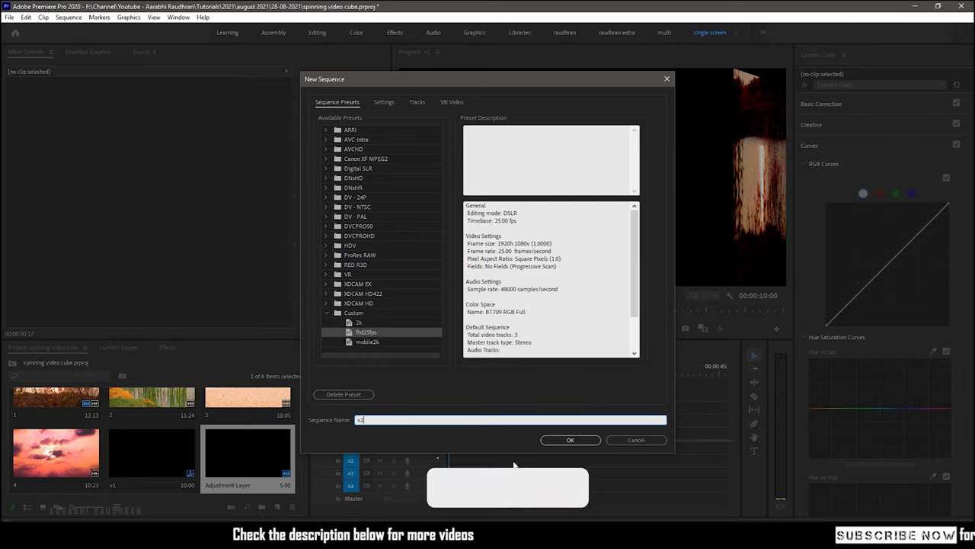
{"action": "left_click", "coordinate": [559, 437]}
Step: Add clip 2 at the start of v2 and delete the portion after 00:00:10:00
{"action": "scroll", "coordinate": [168, 420], "scroll_direction": "up", "scroll_amount": 2}
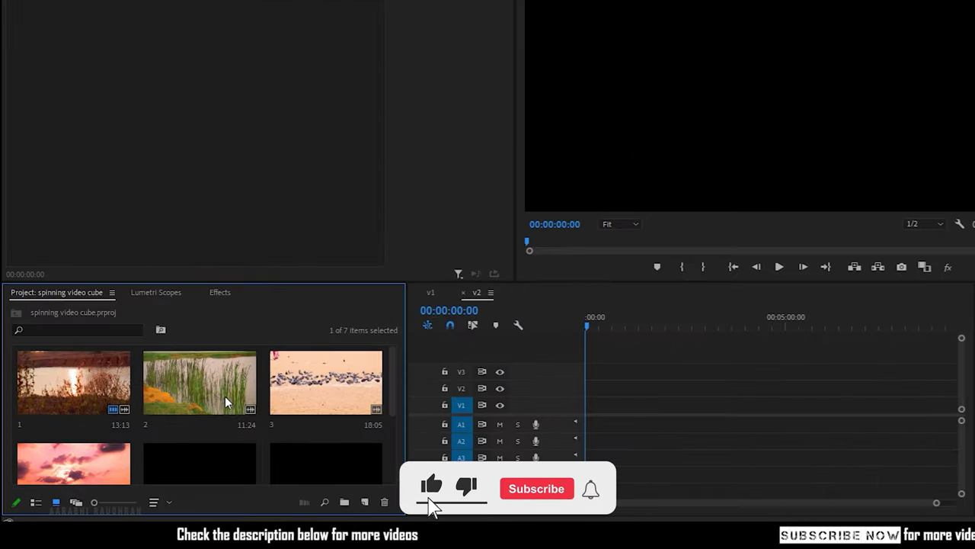
{"action": "left_click", "coordinate": [189, 392]}
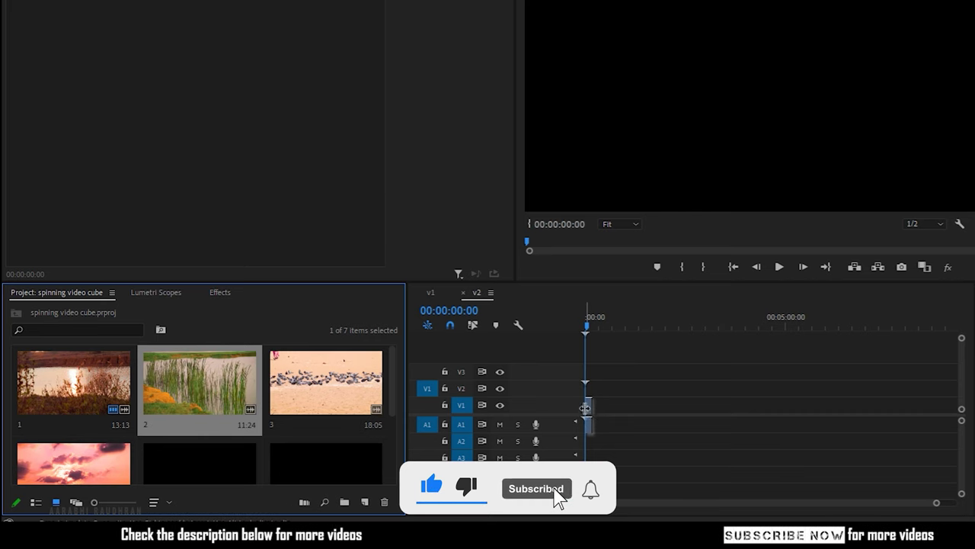
{"action": "left_click_drag", "start_coordinate": [195, 394], "coordinate": [589, 415]}
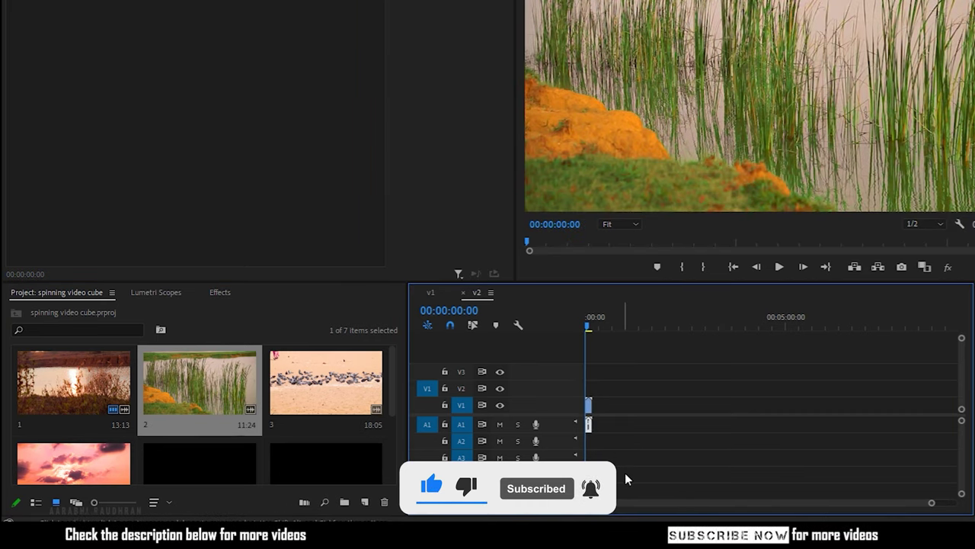
{"action": "left_click_drag", "start_coordinate": [933, 503], "coordinate": [736, 499]}
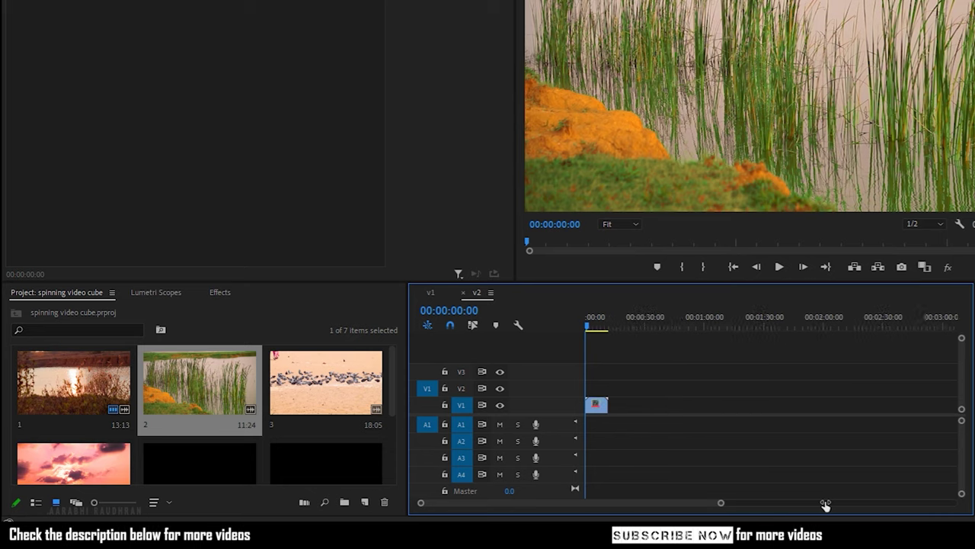
{"action": "left_click", "coordinate": [736, 325]}
{"action": "key", "text": "Right"}
{"action": "key", "text": "Right"}
{"action": "key", "text": "Right"}
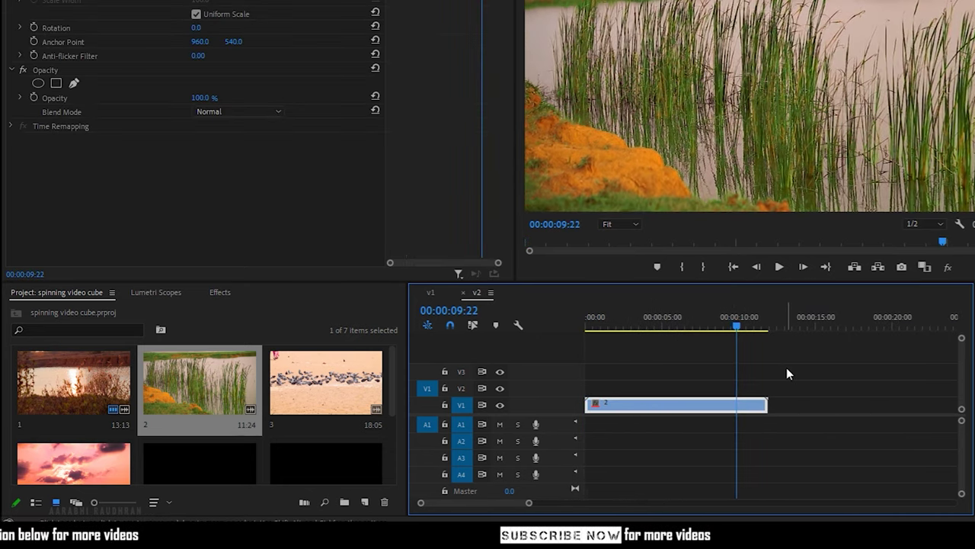
{"action": "key", "text": "Right"}
{"action": "key", "text": "Right"}
{"action": "key", "text": "Right"}
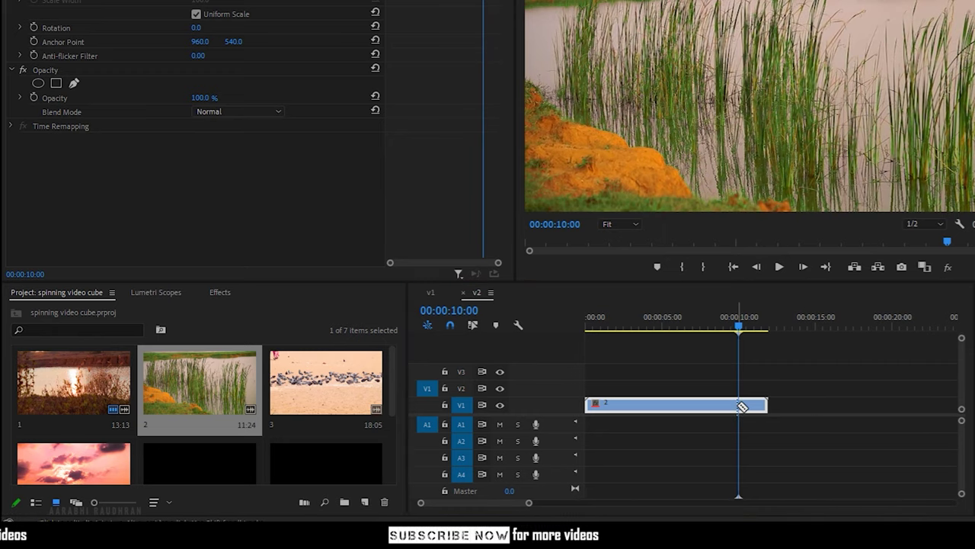
{"action": "left_click", "coordinate": [750, 404]}
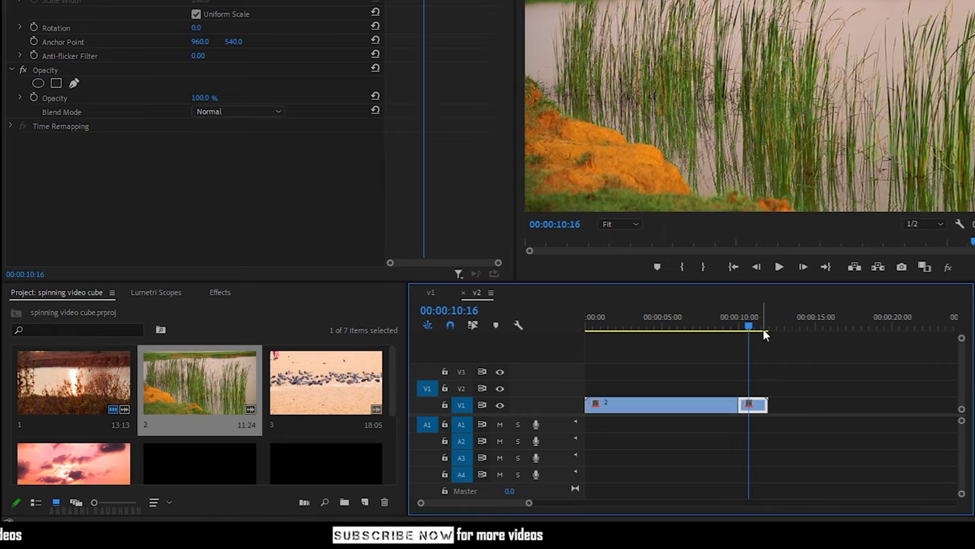
{"action": "key", "text": "Delete"}
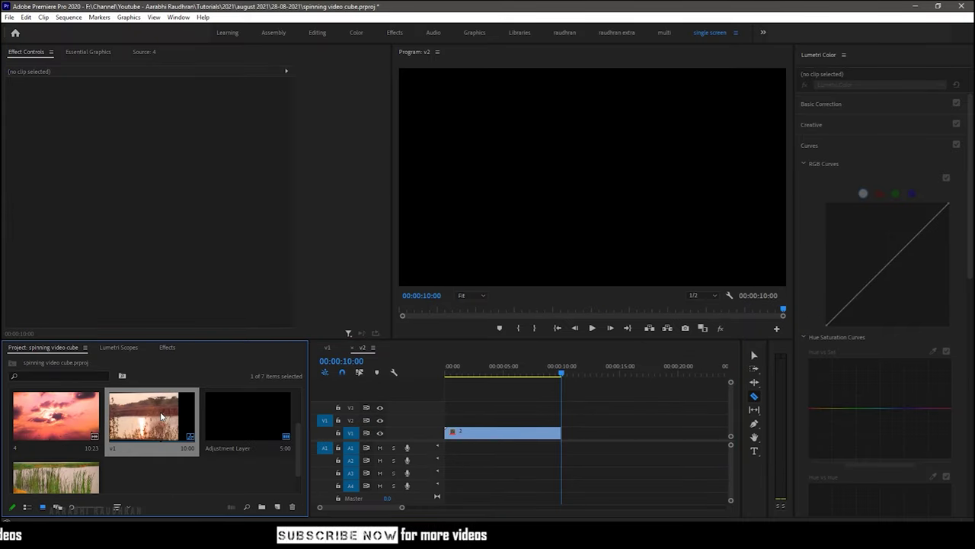
Step: Copy v1's Adjustment Layer and paste it onto V2 above clip 2 at 00:00:00
{"action": "right_click", "coordinate": [466, 418]}
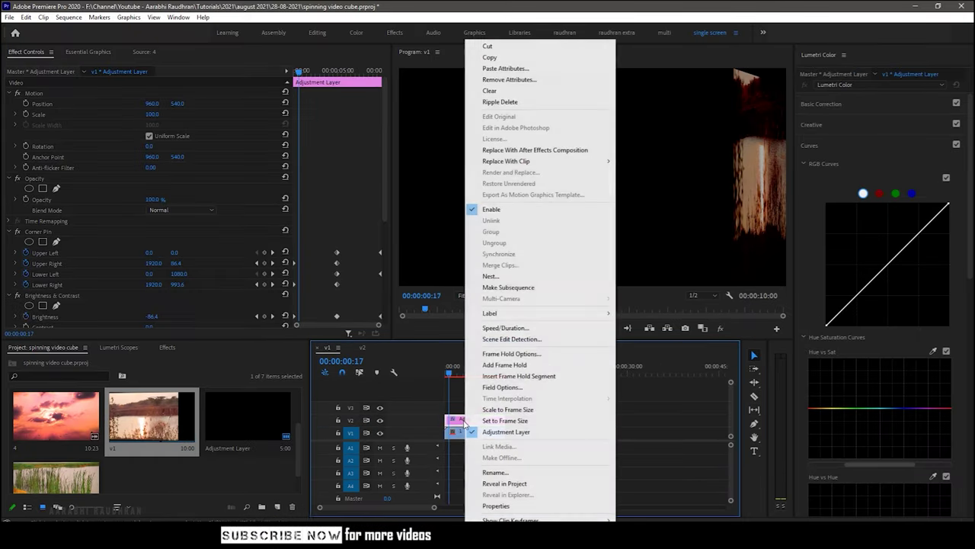
{"action": "left_click", "coordinate": [489, 57]}
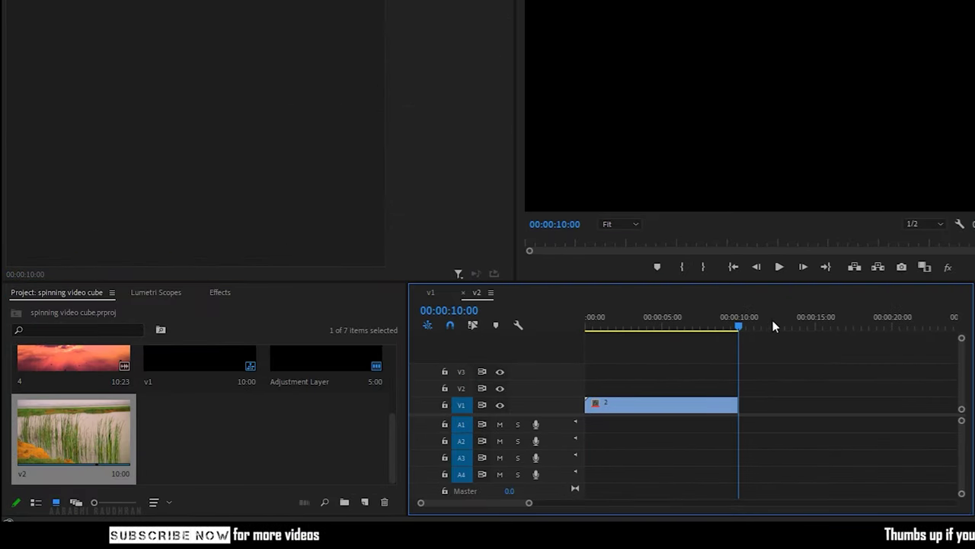
{"action": "key", "text": "ctrl+v"}
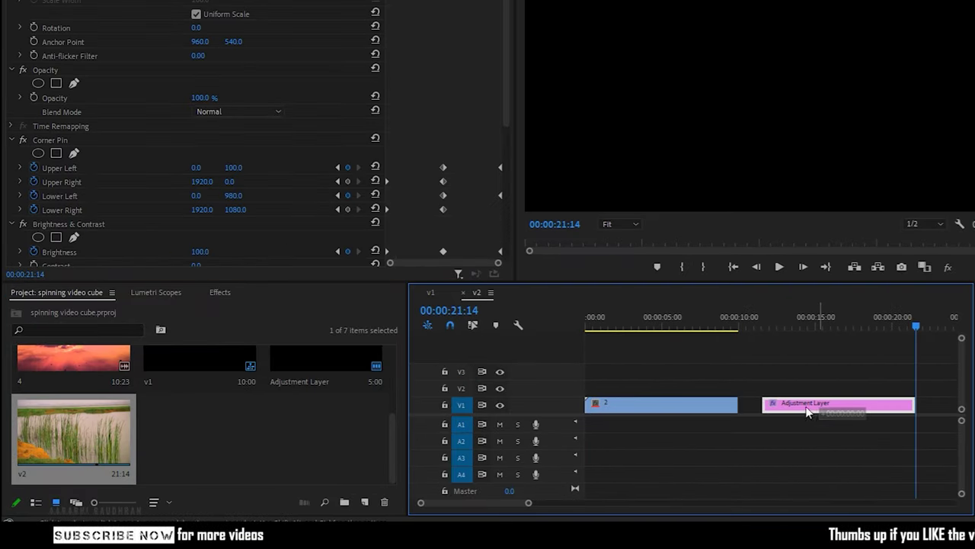
{"action": "left_click_drag", "start_coordinate": [805, 405], "coordinate": [632, 388]}
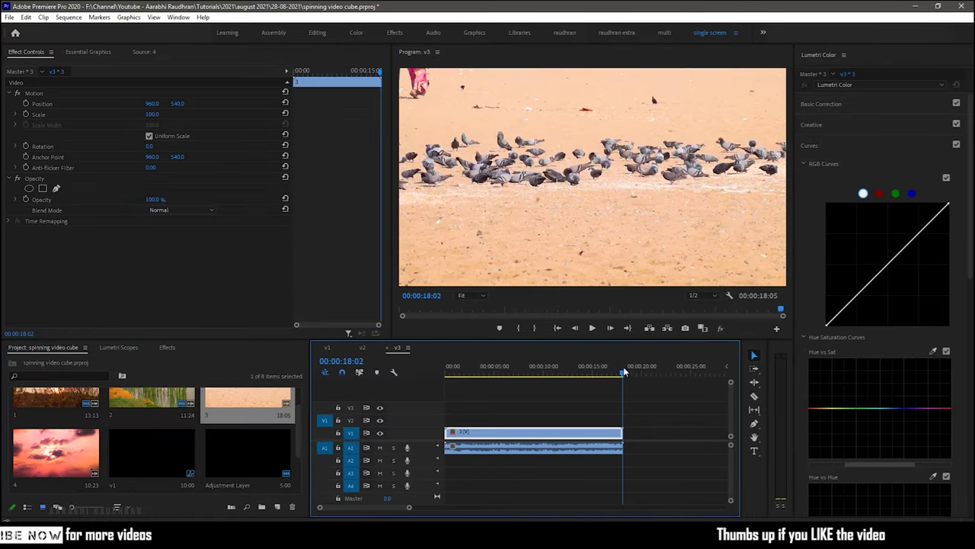
Step: Trim clip 3 in v3 to end at 10 seconds, then start a new sequence for clip 4
{"action": "left_click_drag", "start_coordinate": [623, 371], "coordinate": [526, 371]}
{"action": "left_click_drag", "start_coordinate": [621, 433], "coordinate": [539, 439]}
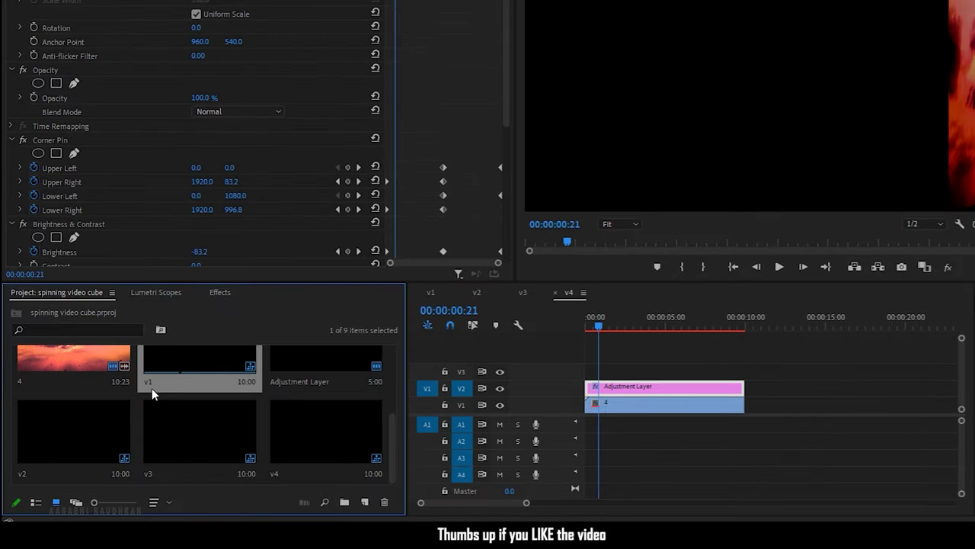
{"action": "left_click", "coordinate": [372, 499]}
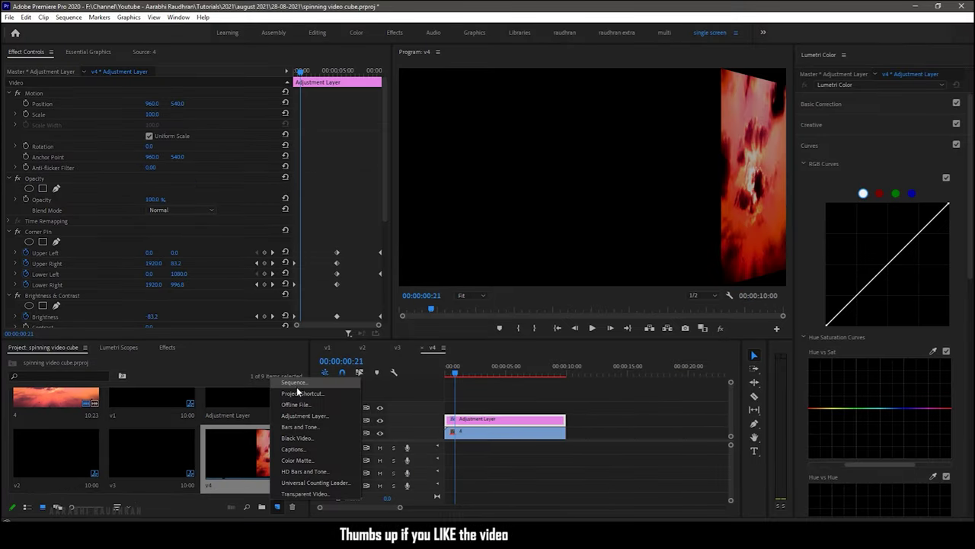
Step: Create a new sequence named 'spinning cube' and place sequence v1 at its start
{"action": "left_click", "coordinate": [296, 383]}
{"action": "type", "text": "spinning cube"}
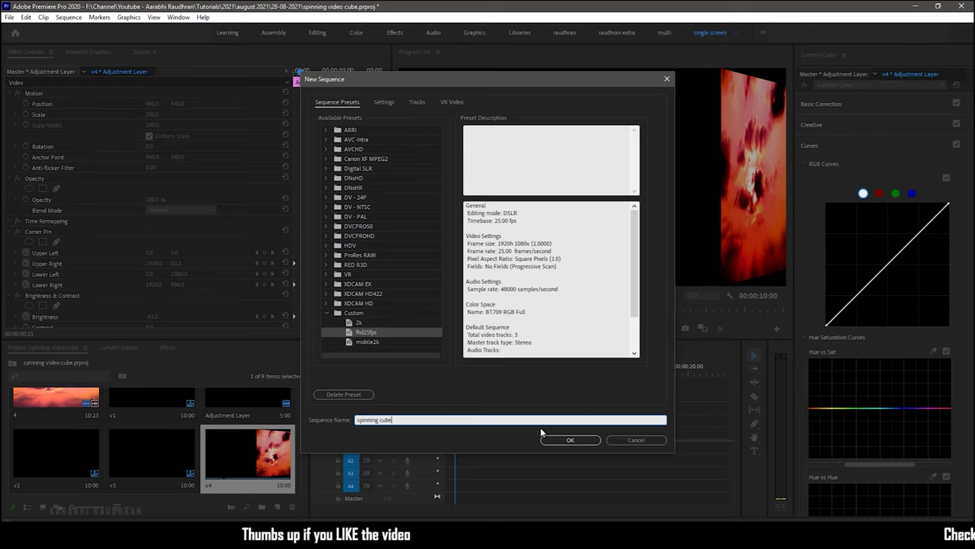
{"action": "left_click", "coordinate": [570, 439]}
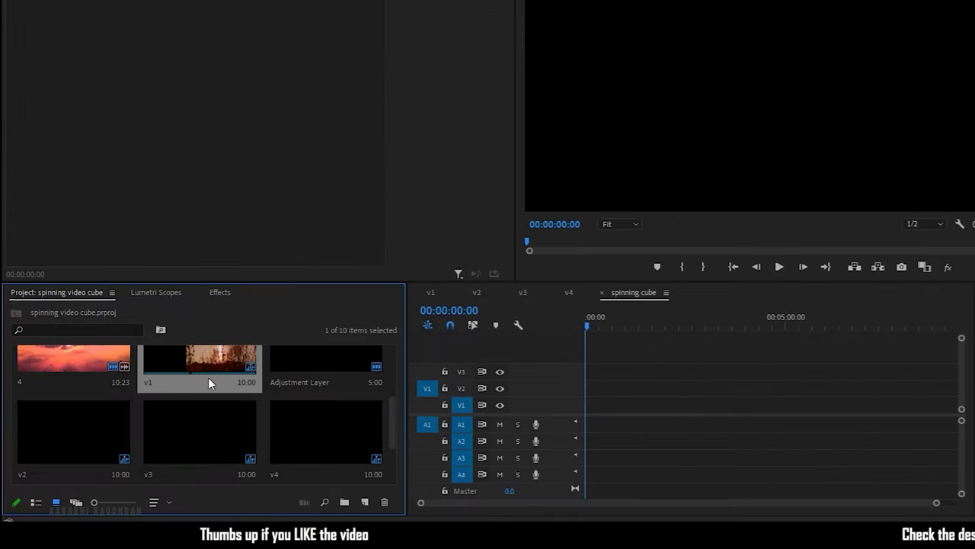
{"action": "left_click_drag", "start_coordinate": [161, 416], "coordinate": [448, 451]}
{"action": "left_click_drag", "start_coordinate": [585, 427], "coordinate": [590, 425]}
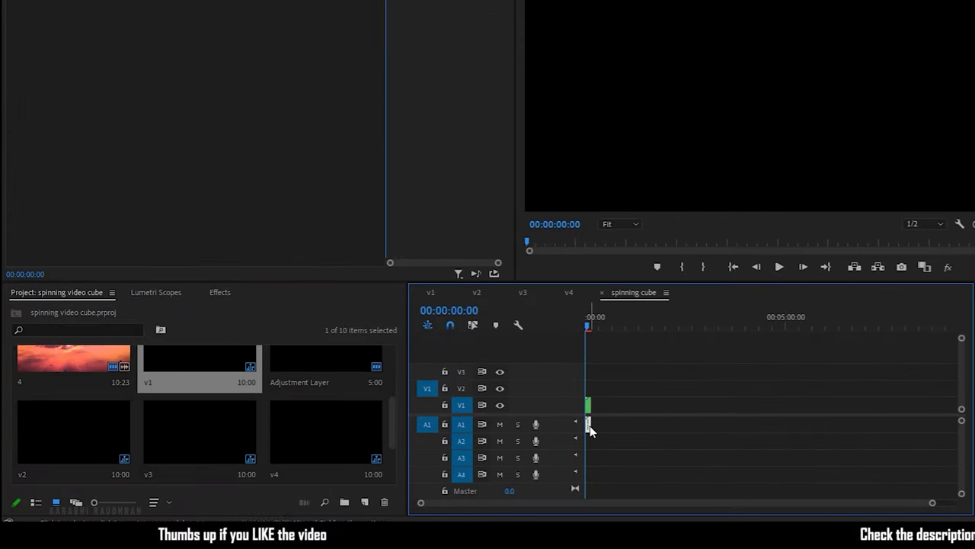
Step: Lay sequences v2, v3 and v4 end to end after v1 and park the playhead at 00:00:05:00
{"action": "left_click_drag", "start_coordinate": [935, 505], "coordinate": [559, 502]}
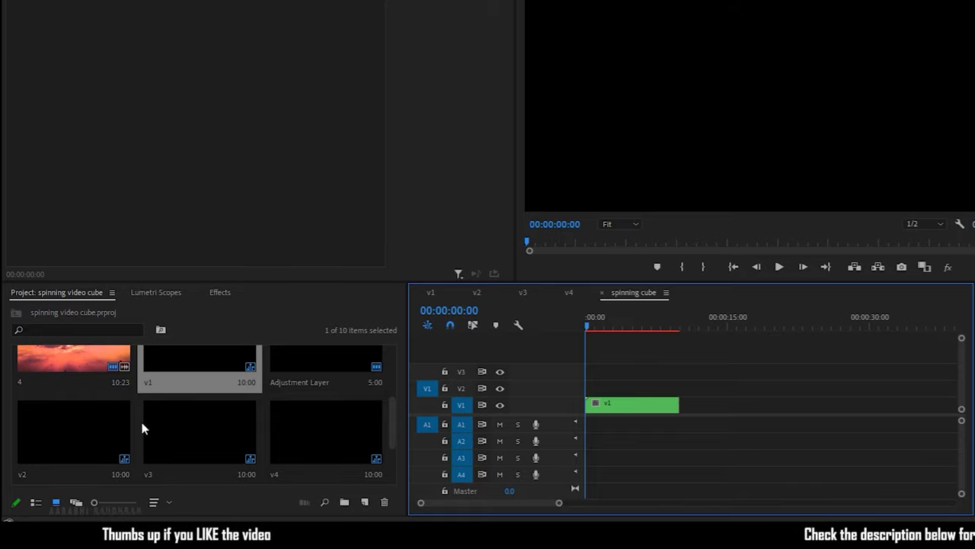
{"action": "mouse_move", "coordinate": [122, 434]}
{"action": "left_mouse_down"}
{"action": "mouse_move", "coordinate": [698, 421]}
{"action": "mouse_move", "coordinate": [690, 419]}
{"action": "left_mouse_up"}
{"action": "left_click_drag", "start_coordinate": [199, 435], "coordinate": [785, 419]}
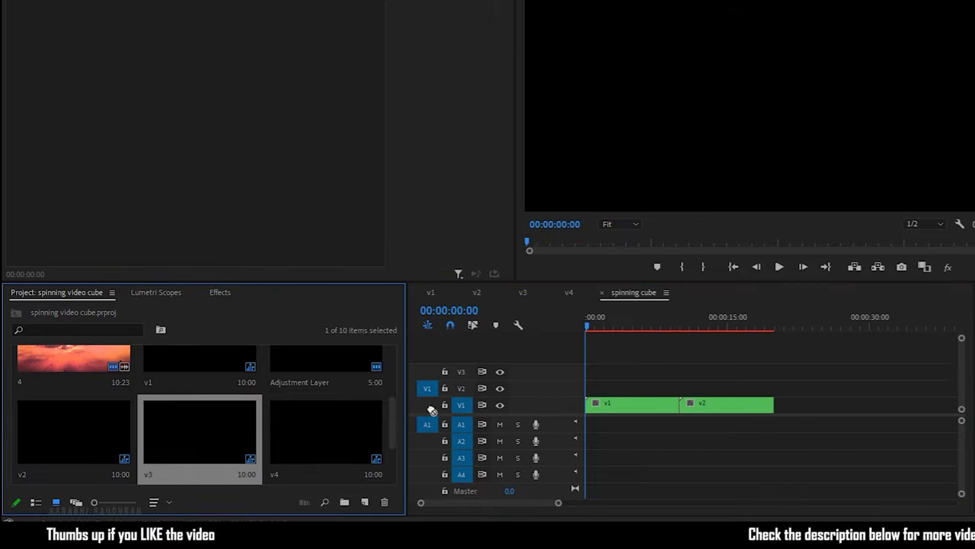
{"action": "left_click_drag", "start_coordinate": [328, 435], "coordinate": [892, 420]}
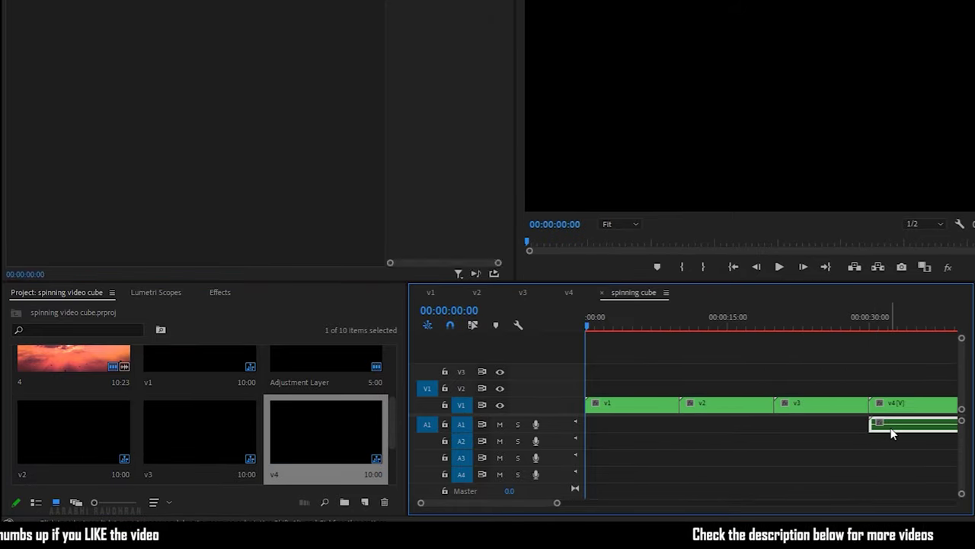
{"action": "left_click", "coordinate": [634, 328]}
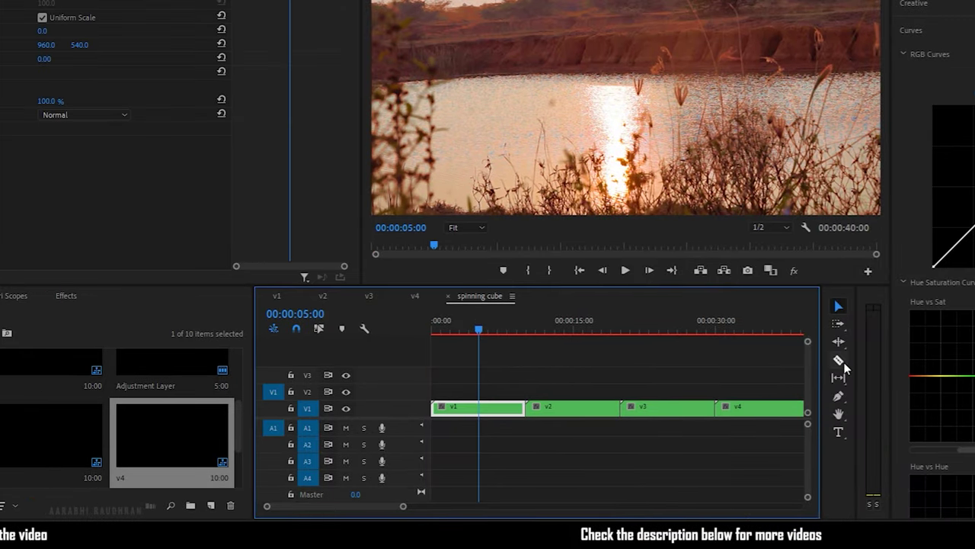
Step: Split v1 at 5 seconds, move the first piece to the end on the track above, and close the leading gap
{"action": "left_click", "coordinate": [838, 360]}
{"action": "left_click", "coordinate": [480, 410]}
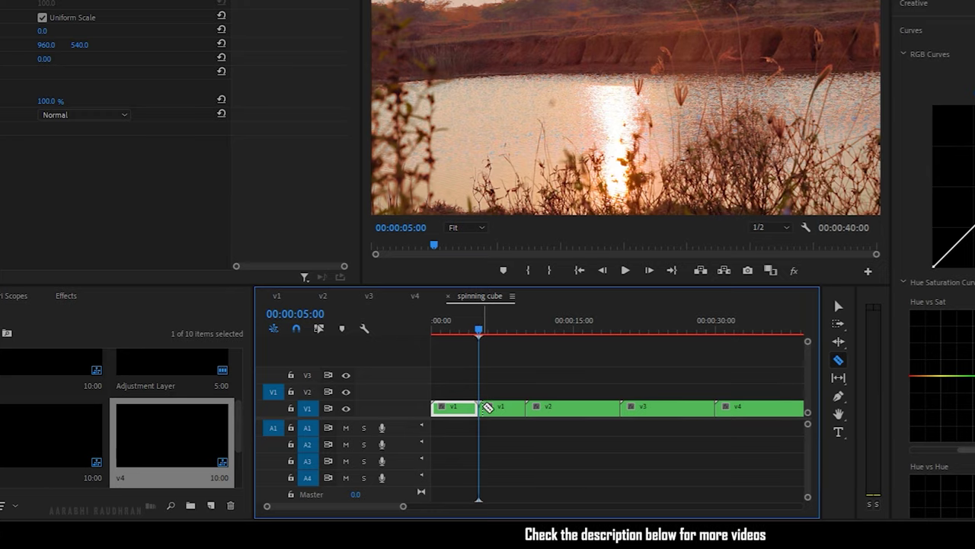
{"action": "key", "text": "v"}
{"action": "left_click_drag", "start_coordinate": [455, 410], "coordinate": [785, 395]}
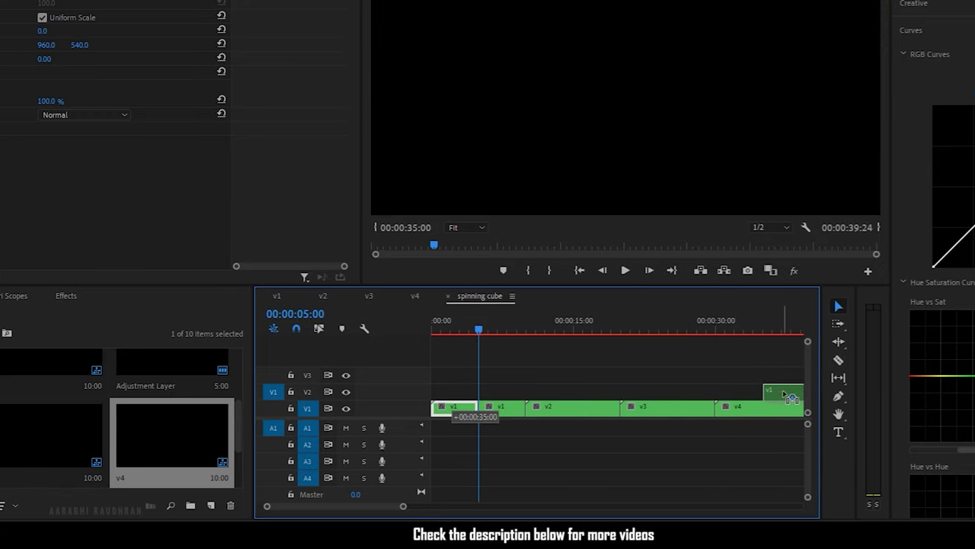
{"action": "left_click_drag", "start_coordinate": [793, 397], "coordinate": [793, 396]}
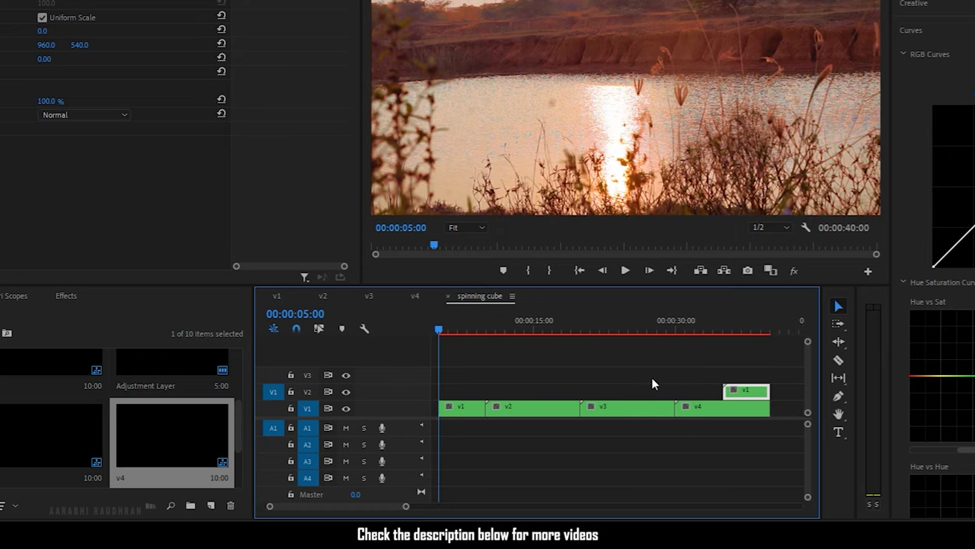
{"action": "left_click", "coordinate": [446, 408]}
{"action": "key", "text": "Delete"}
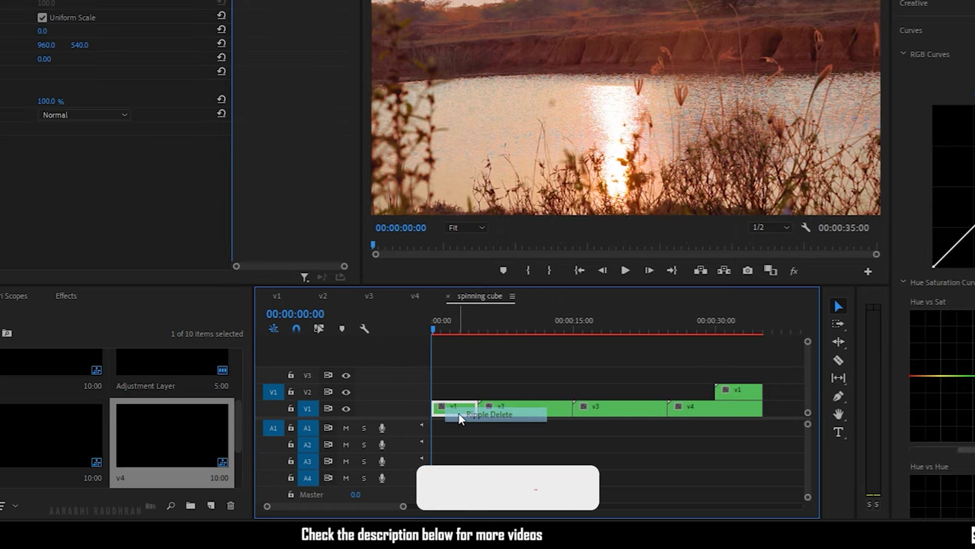
Step: Stagger v2, v3, v4 and the second v1 onto tracks V2–V5 as a staircase, then start a new sequence
{"action": "left_click_drag", "start_coordinate": [518, 407], "coordinate": [471, 392]}
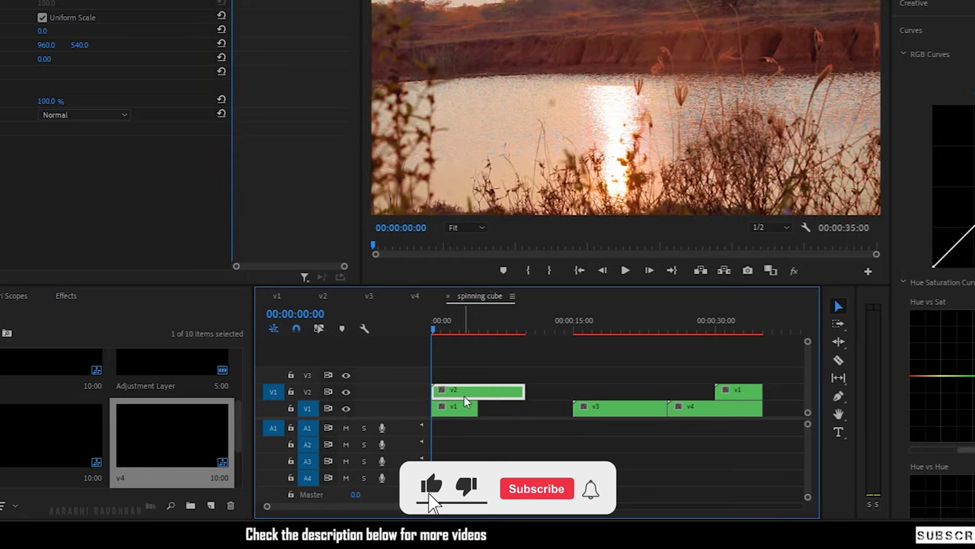
{"action": "left_click_drag", "start_coordinate": [598, 410], "coordinate": [504, 375]}
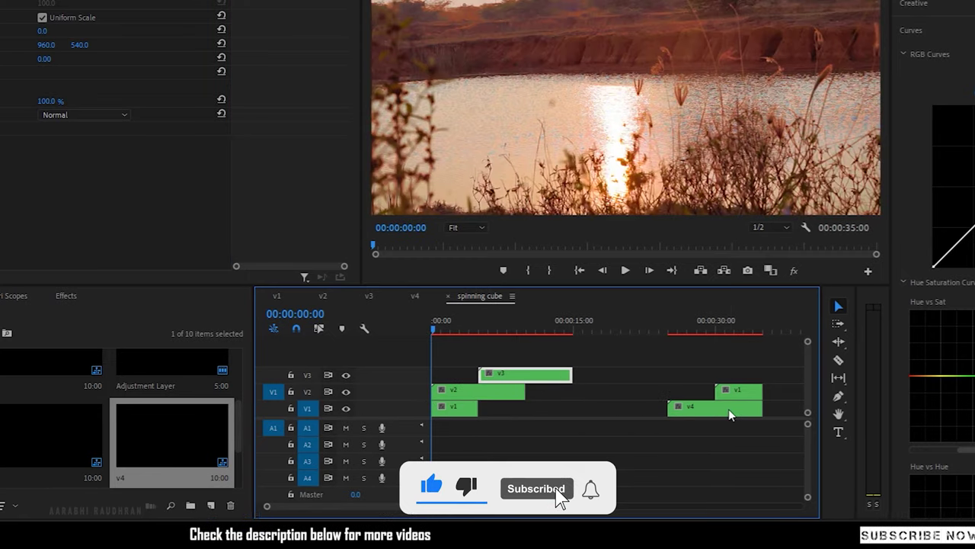
{"action": "mouse_move", "coordinate": [735, 408]}
{"action": "left_mouse_down"}
{"action": "mouse_move", "coordinate": [651, 388]}
{"action": "mouse_move", "coordinate": [592, 359]}
{"action": "left_mouse_up"}
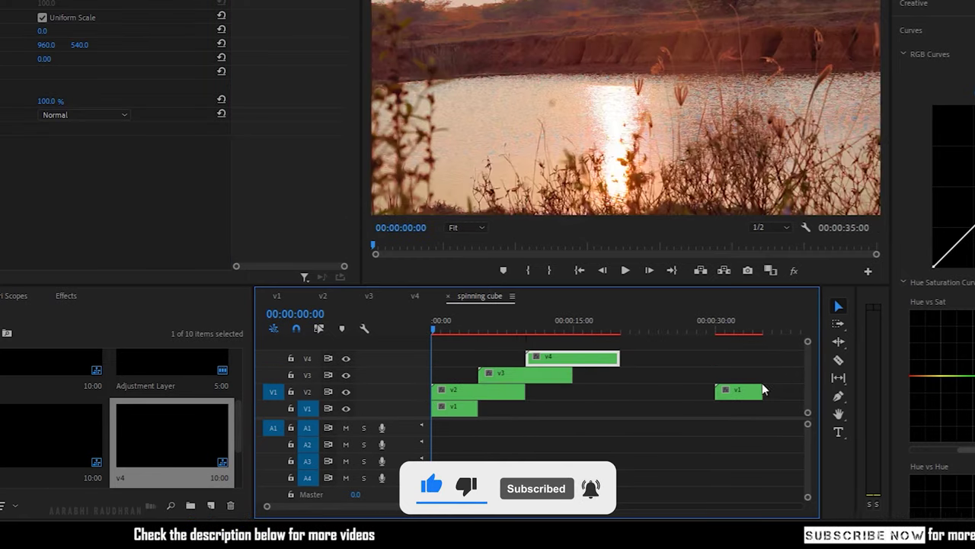
{"action": "left_click_drag", "start_coordinate": [748, 394], "coordinate": [607, 340]}
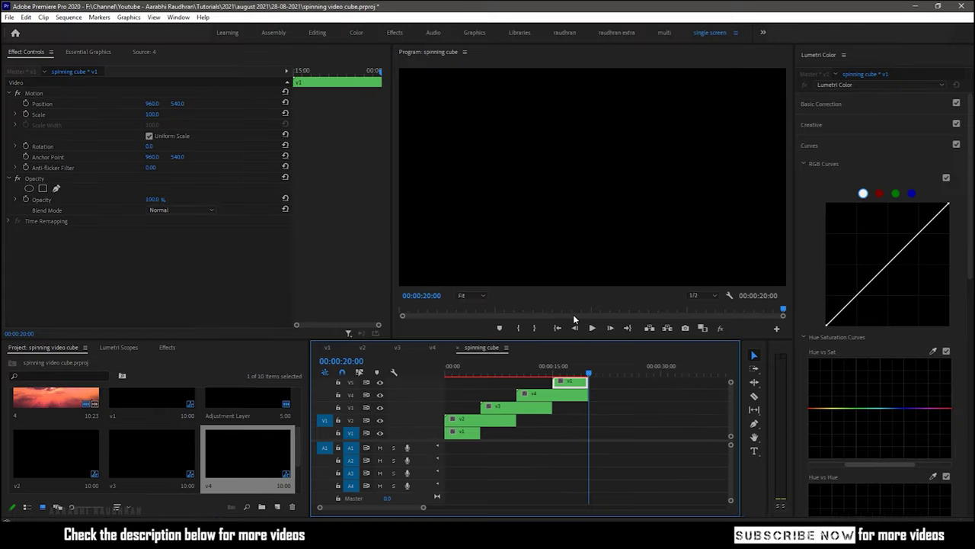
{"action": "left_click", "coordinate": [573, 314]}
{"action": "key", "text": "ctrl+n"}
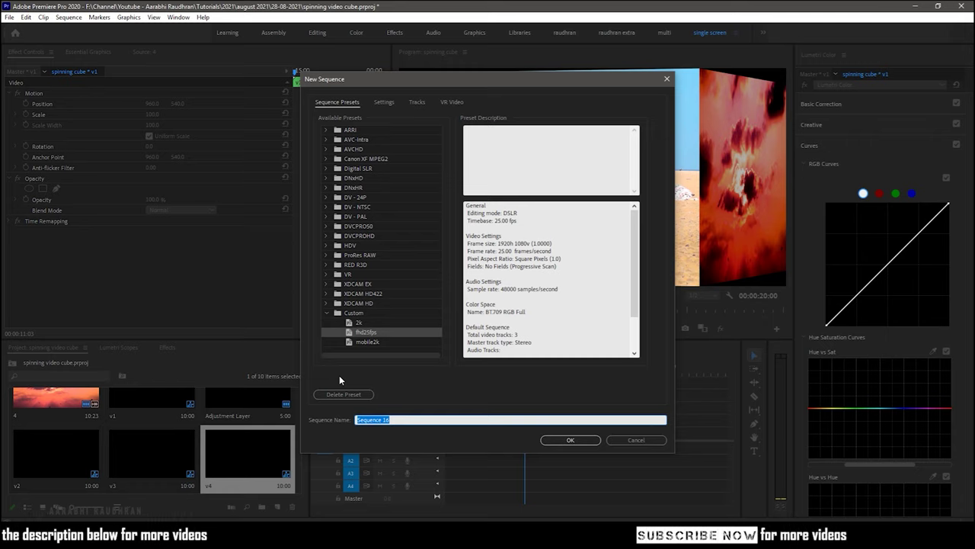
Step: Create the 'main' sequence with spinning cube on V1 and an Alt-dragged duplicate on V2
{"action": "type", "text": "main"}
{"action": "left_click", "coordinate": [570, 440]}
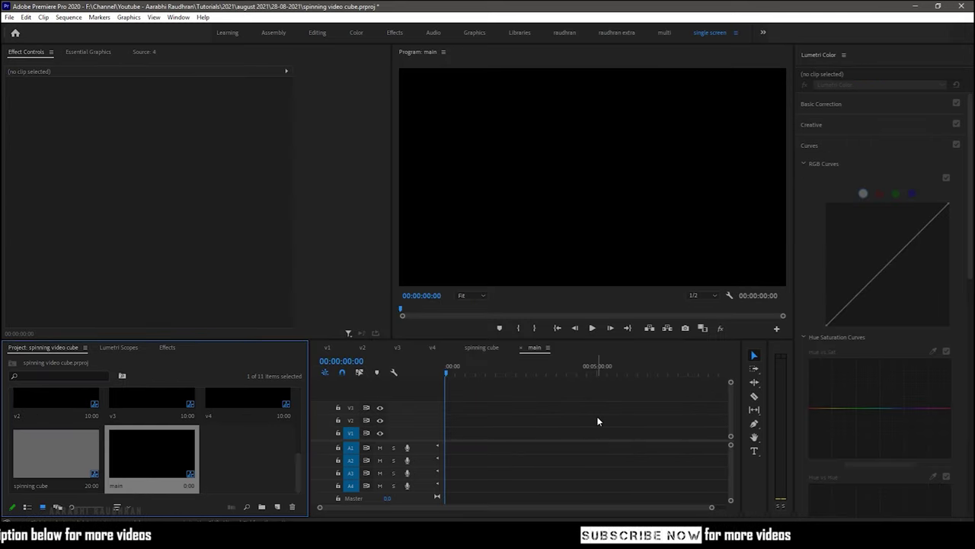
{"action": "left_click_drag", "start_coordinate": [56, 455], "coordinate": [450, 432]}
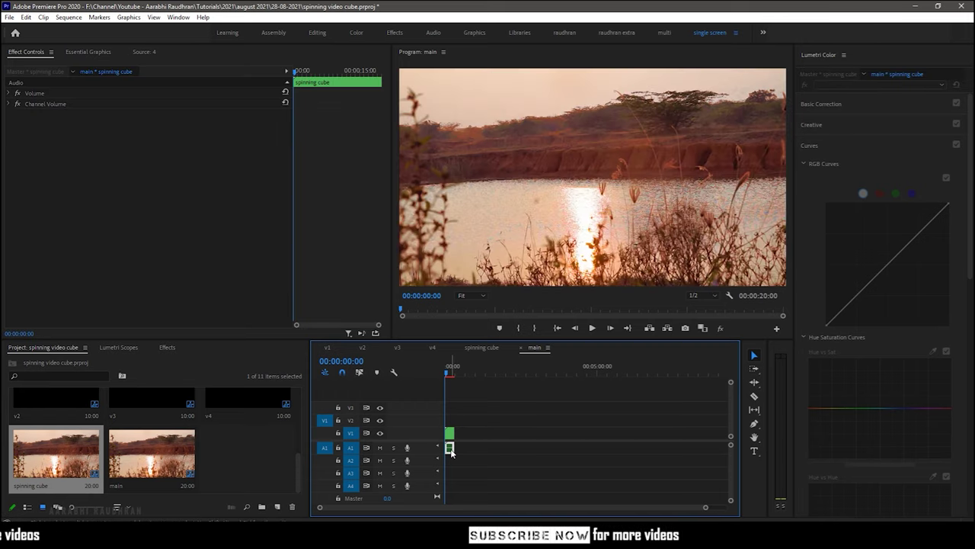
{"action": "left_click_drag", "start_coordinate": [705, 509], "coordinate": [410, 507]}
{"action": "left_click", "coordinate": [519, 436]}
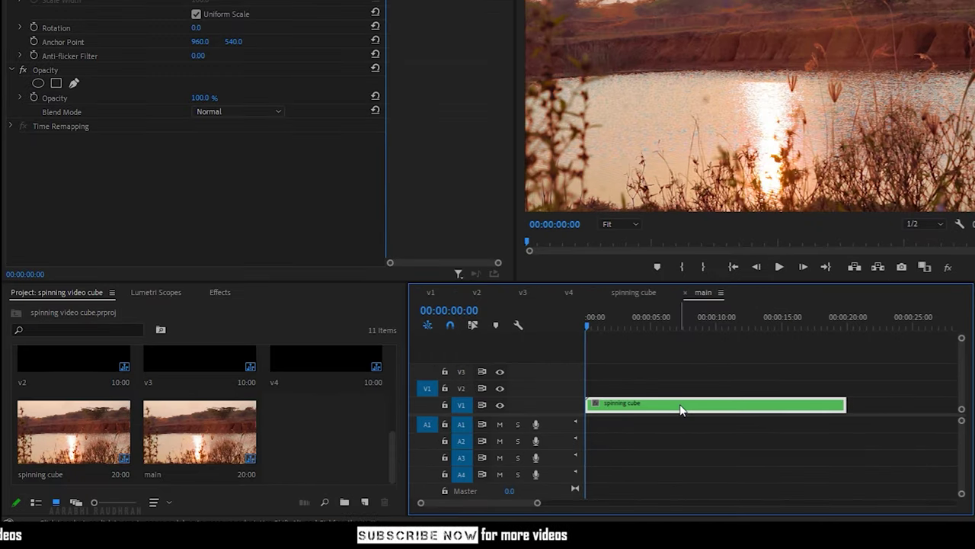
{"action": "left_click_drag", "start_coordinate": [680, 404], "coordinate": [682, 392]}
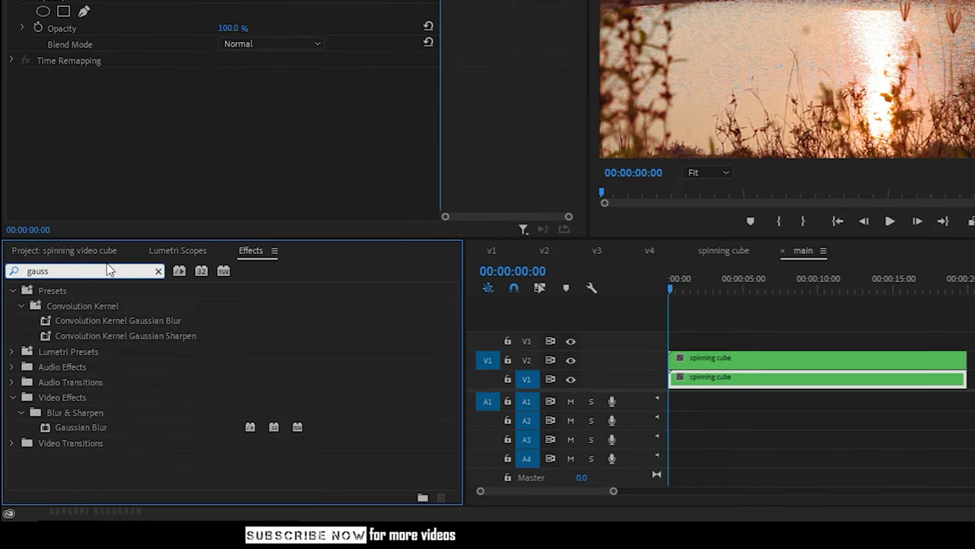
Step: Apply Gaussian Blur to the lower V1 copy and set the top V2 copy's Scale to 50
{"action": "left_click_drag", "start_coordinate": [93, 431], "coordinate": [473, 417]}
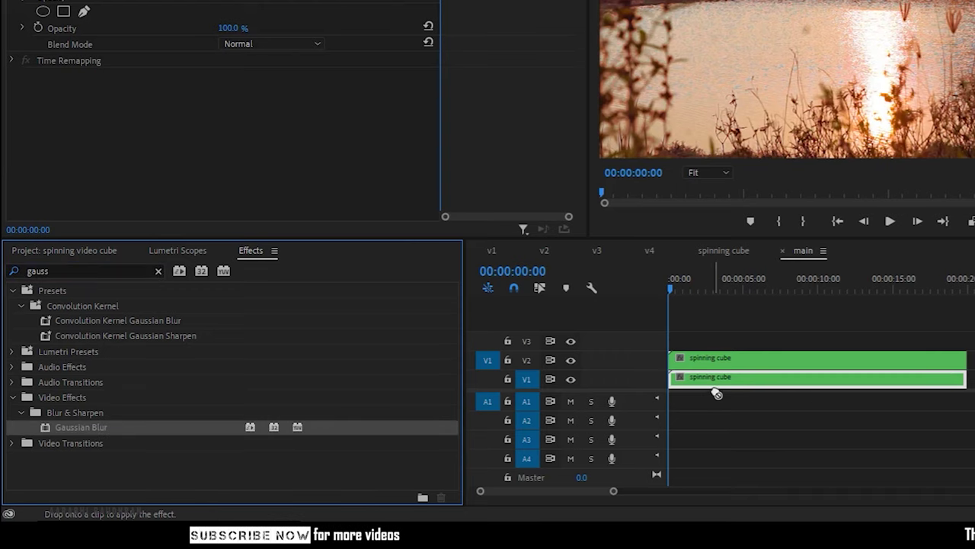
{"action": "left_click_drag", "start_coordinate": [716, 393], "coordinate": [720, 391]}
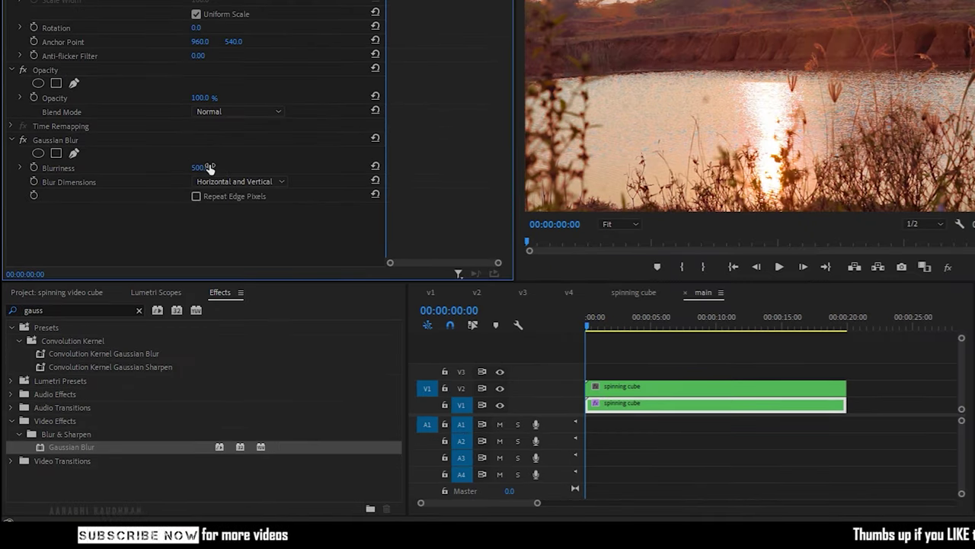
{"action": "left_click", "coordinate": [658, 387]}
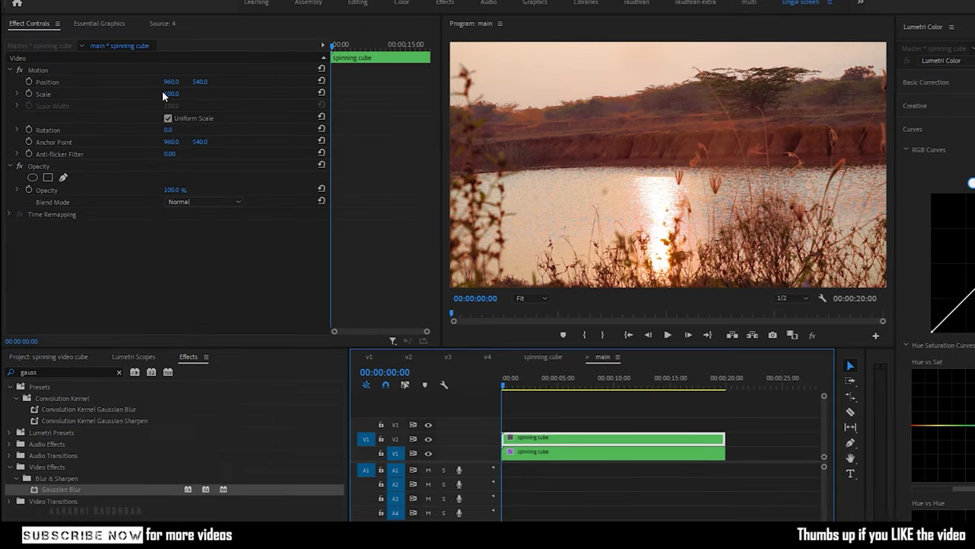
{"action": "left_click", "coordinate": [169, 94]}
{"action": "type", "text": "50"}
{"action": "key", "text": "Return"}
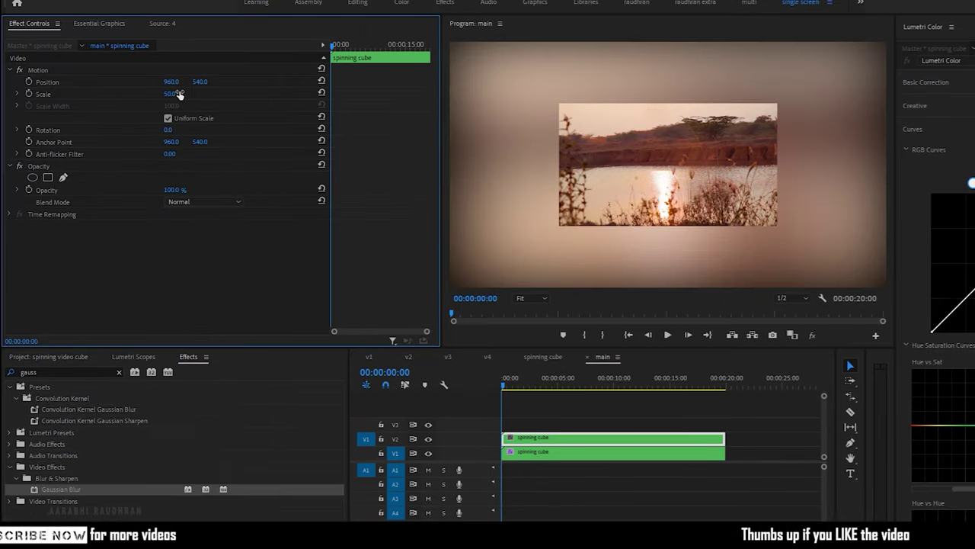
Step: Flatten the blurred V1 copy with non-uniform scale (Height 5, Width 50) and move it beneath the cube
{"action": "left_click", "coordinate": [575, 453]}
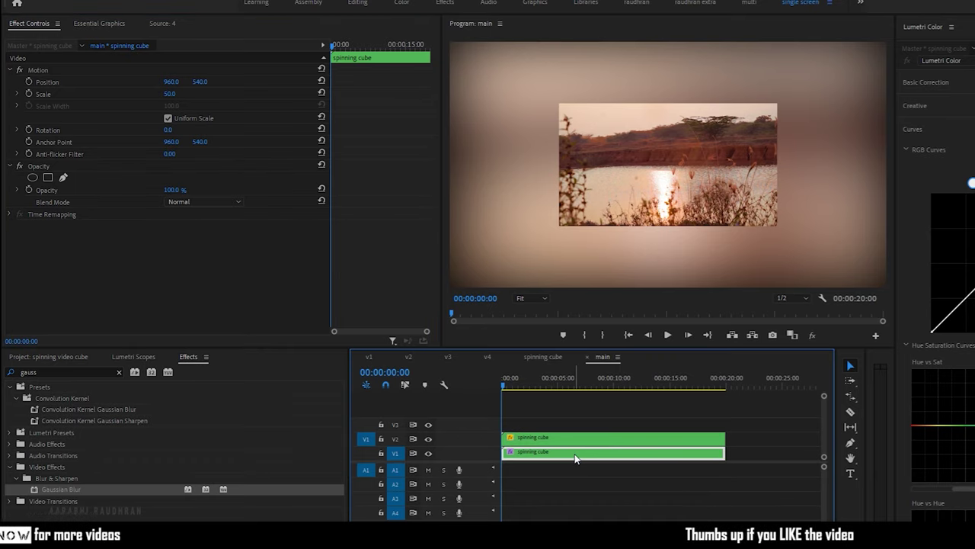
{"action": "left_click", "coordinate": [168, 119]}
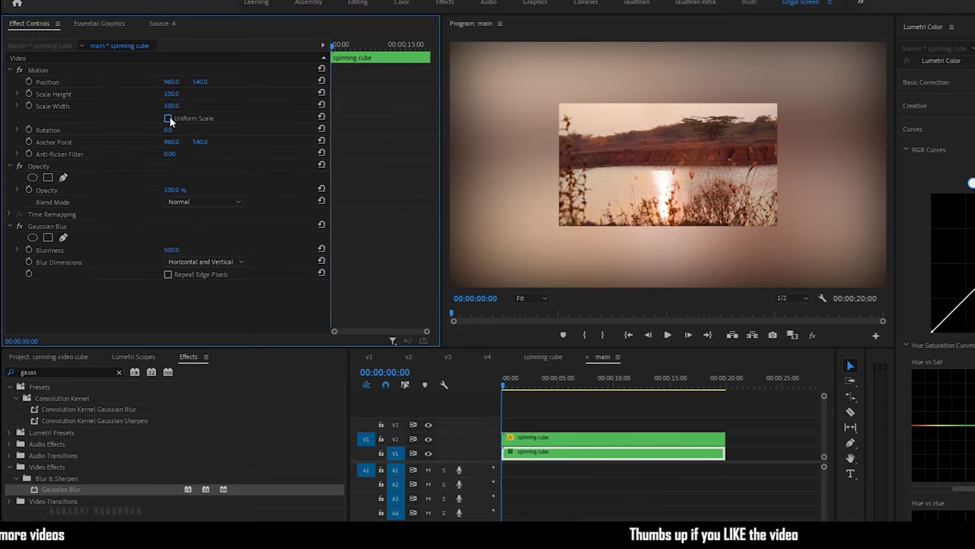
{"action": "left_click", "coordinate": [171, 93]}
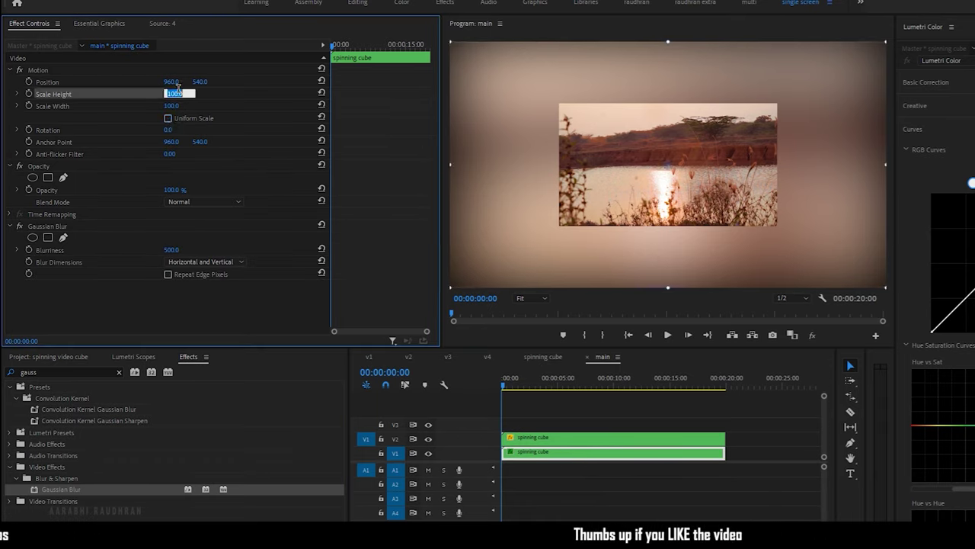
{"action": "type", "text": "5"}
{"action": "key", "text": "Tab"}
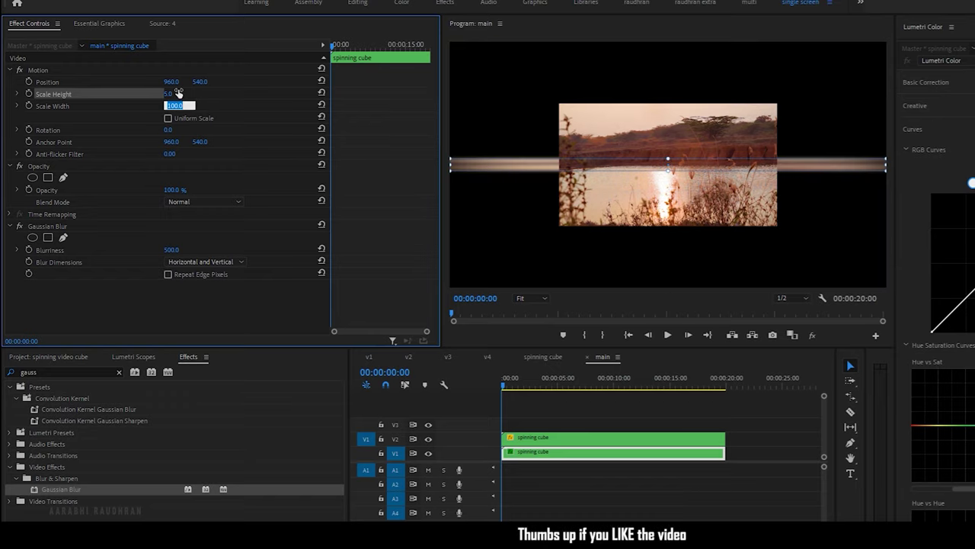
{"action": "type", "text": "50"}
{"action": "key", "text": "Return"}
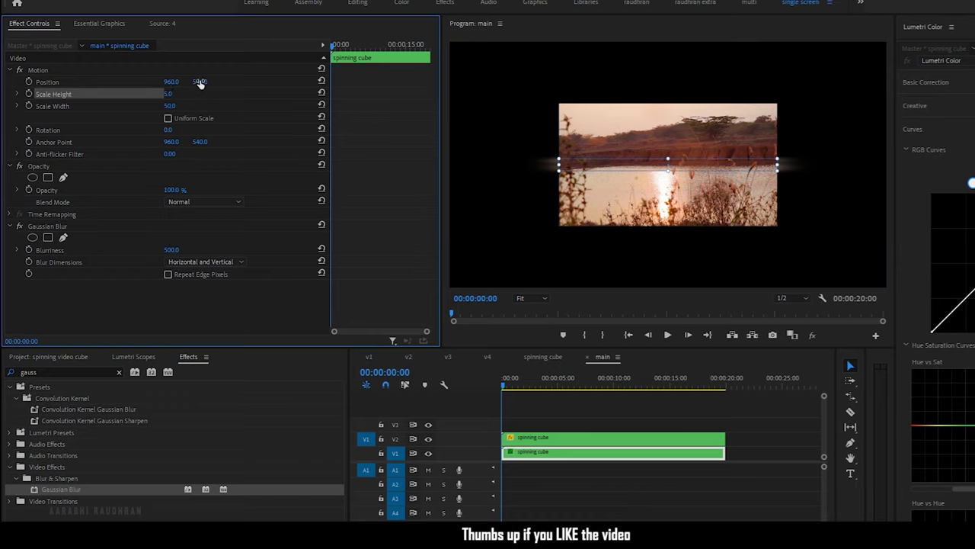
{"action": "mouse_move", "coordinate": [199, 82]}
{"action": "left_mouse_down"}
{"action": "mouse_move", "coordinate": [251, 81]}
{"action": "mouse_move", "coordinate": [183, 81]}
{"action": "left_mouse_up"}
{"action": "left_click", "coordinate": [536, 437]}
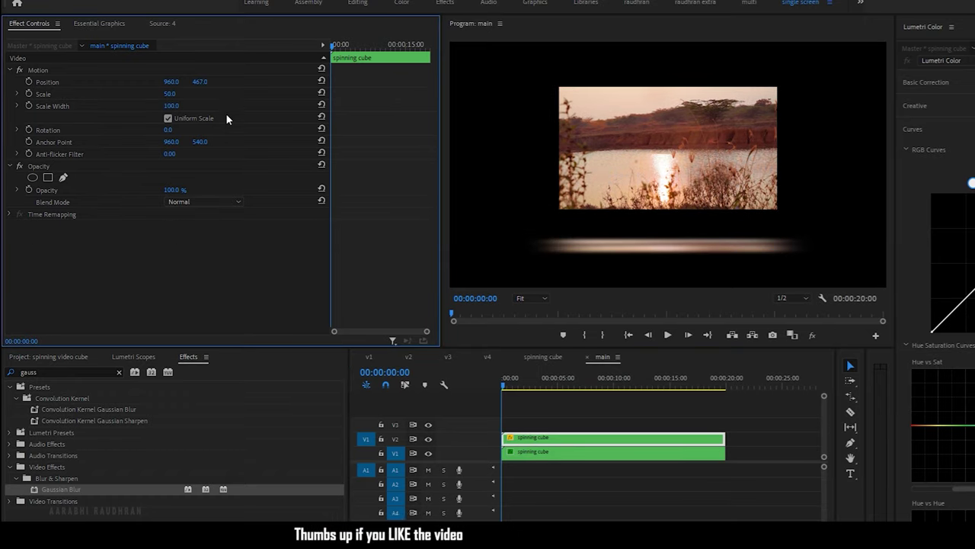
Step: Add Brightness & Contrast to the blurred V1 copy, set Brightness to -50, and preview the result
{"action": "type", "text": "b"}
{"action": "type", "text": "right"}
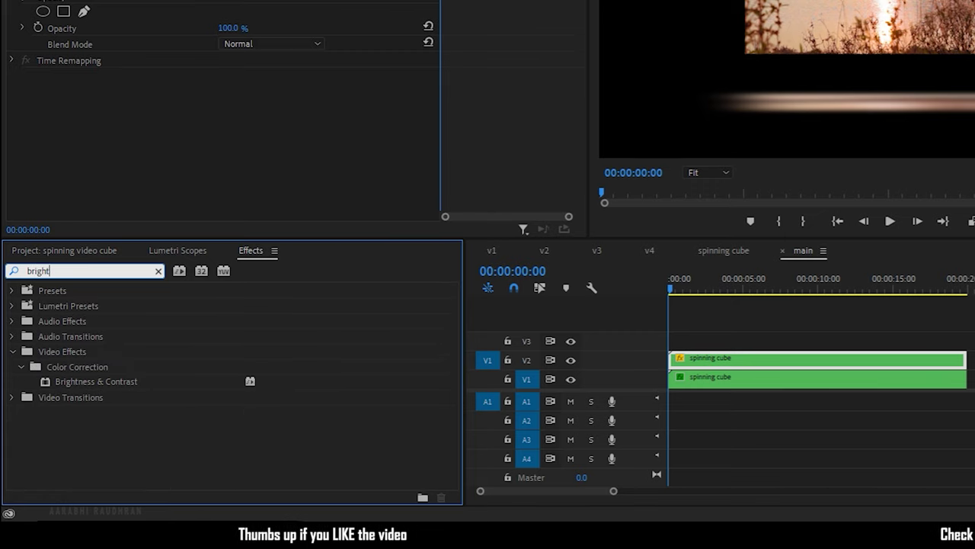
{"action": "left_click", "coordinate": [762, 377]}
{"action": "left_click_drag", "start_coordinate": [78, 387], "coordinate": [737, 381]}
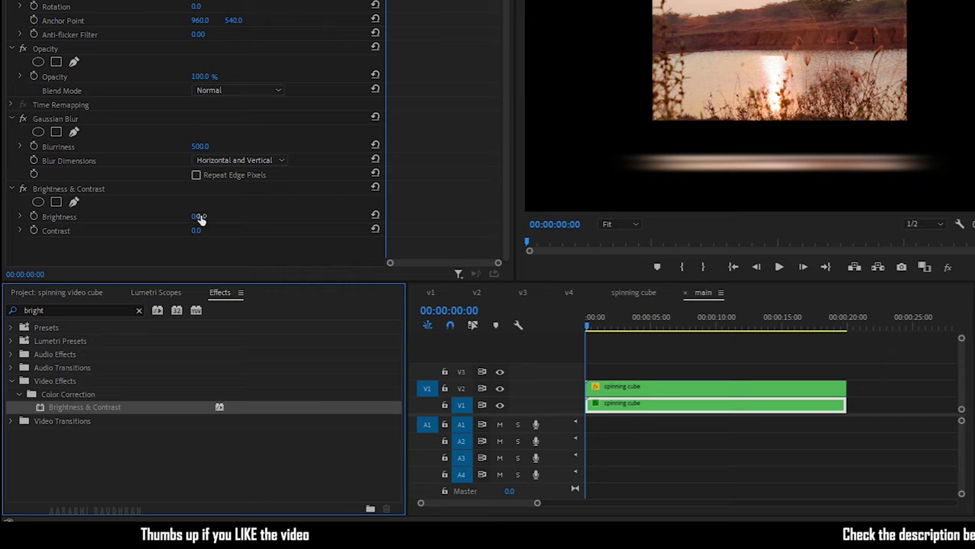
{"action": "left_click", "coordinate": [223, 188]}
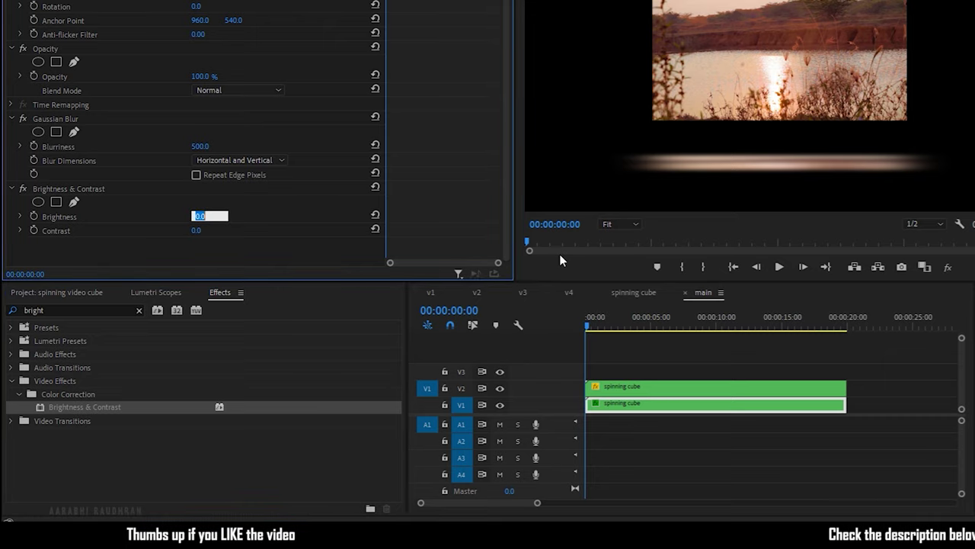
{"action": "type", "text": "-50"}
{"action": "key", "text": "Return"}
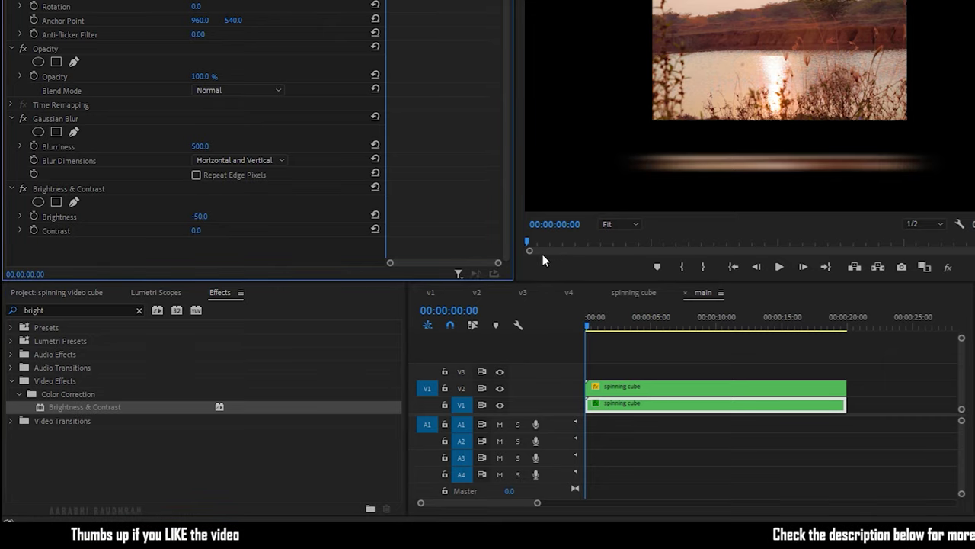
{"action": "left_click_drag", "start_coordinate": [622, 316], "coordinate": [568, 316]}
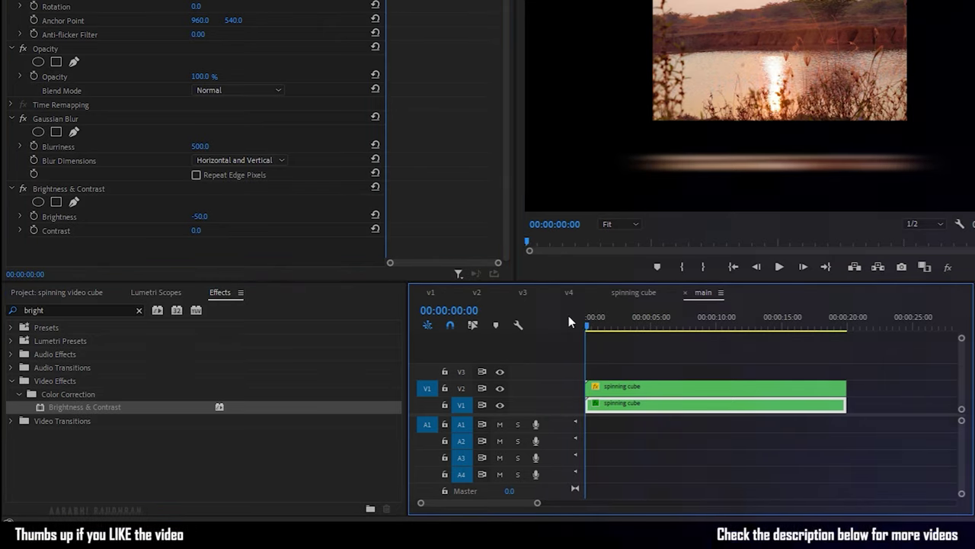